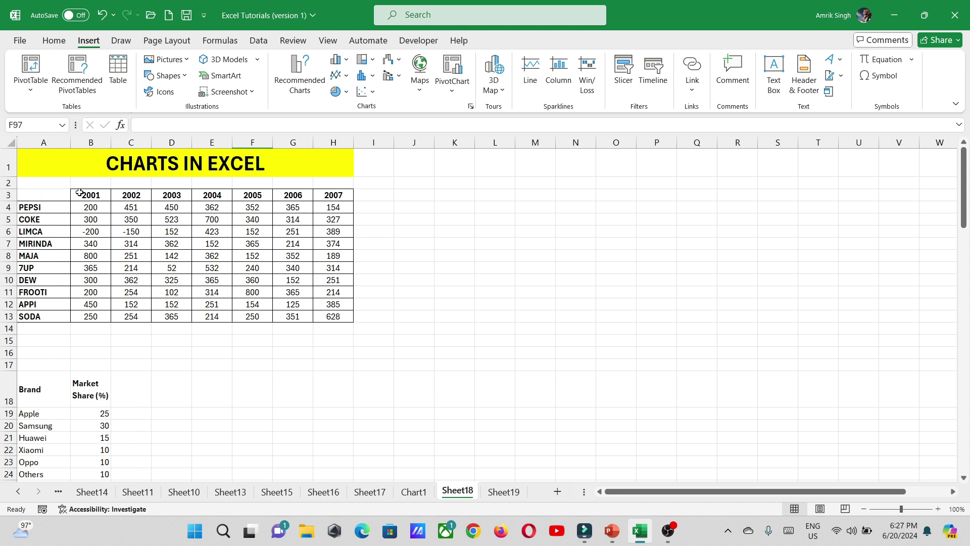
drag(52, 194, 333, 316)
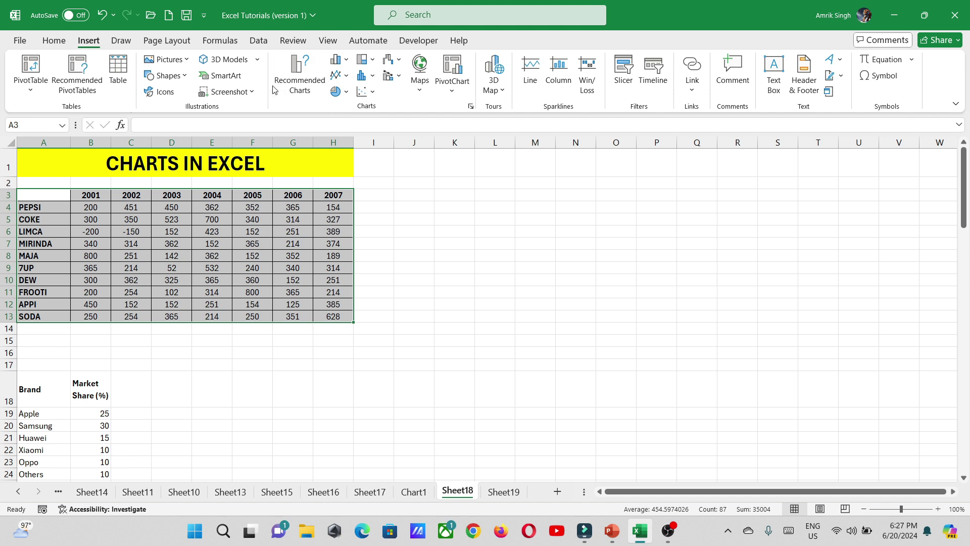
click(479, 306)
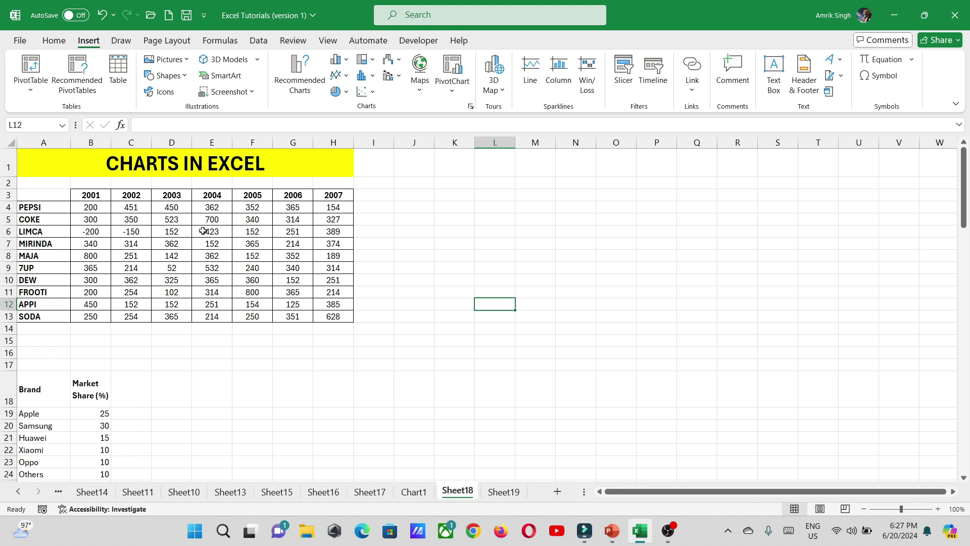
drag(53, 198, 328, 318)
click(430, 258)
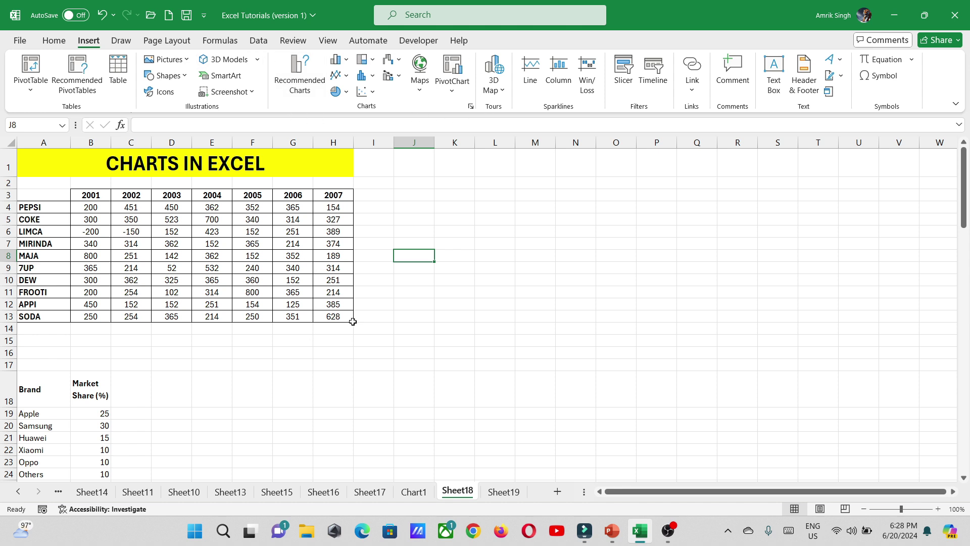
Step: Insert a 2-D clustered column chart from A3:H13 and place it enlarged beside the table, spanning about columns J to T
drag(65, 195, 322, 313)
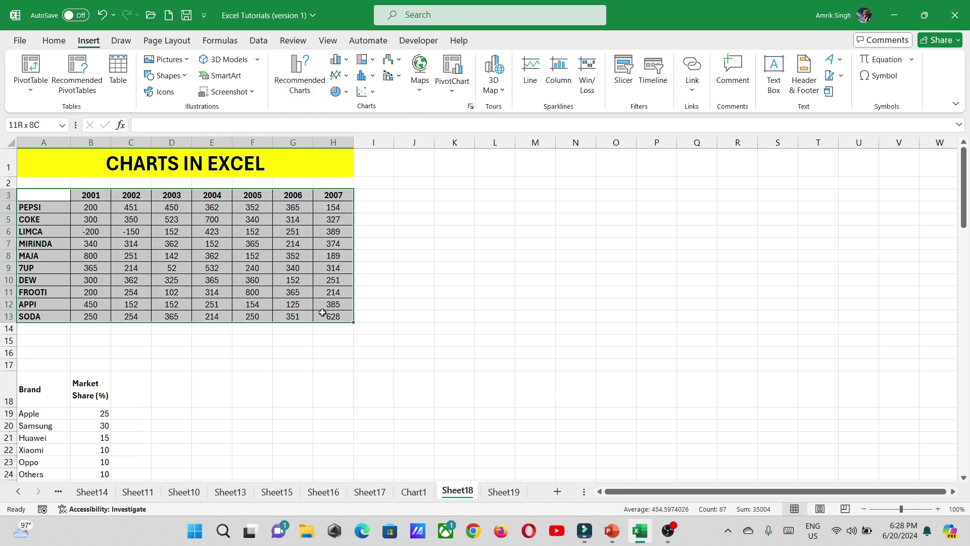
click(348, 64)
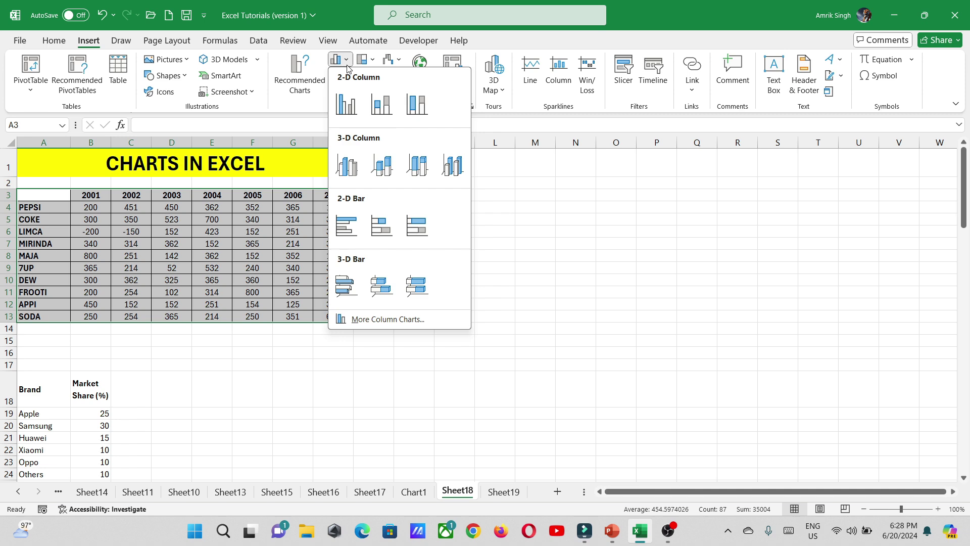
click(347, 108)
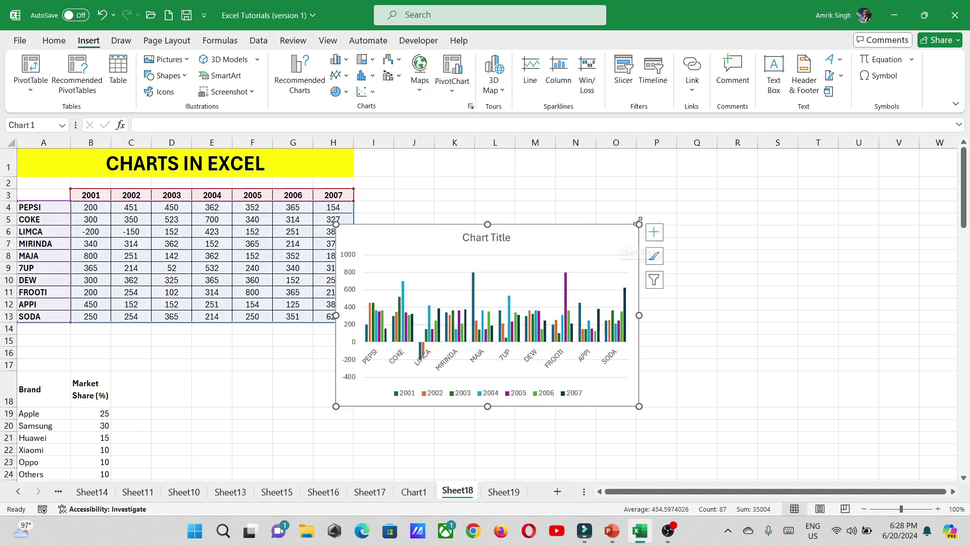
drag(661, 184, 705, 166)
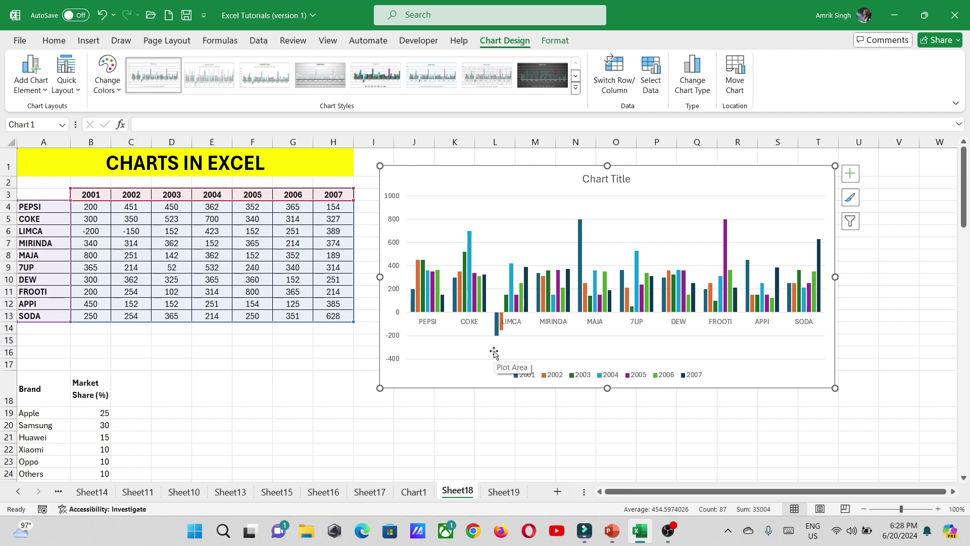
Step: Set LIMCA's 2002 value to 150 and shift the clustered column chart about one column further from the table
click(131, 231)
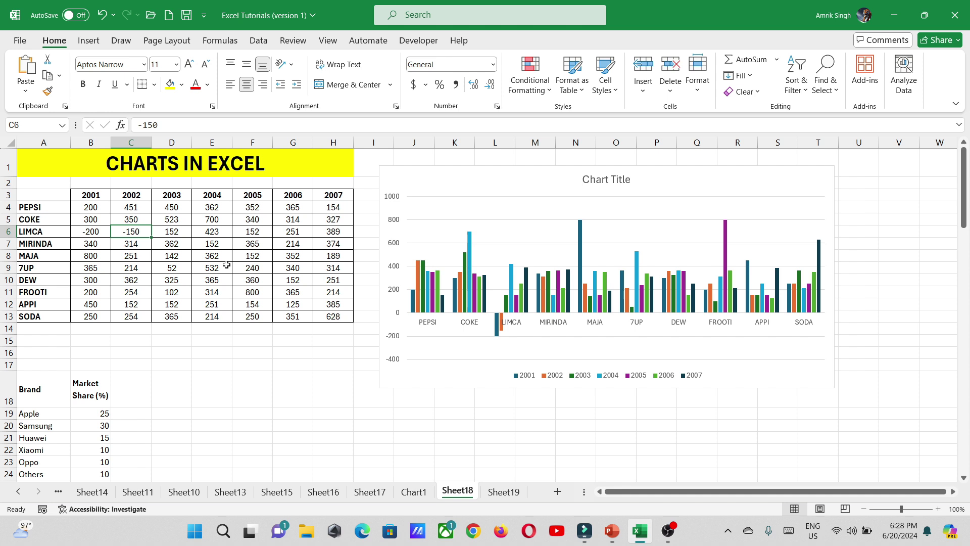
text(150)
key(Return)
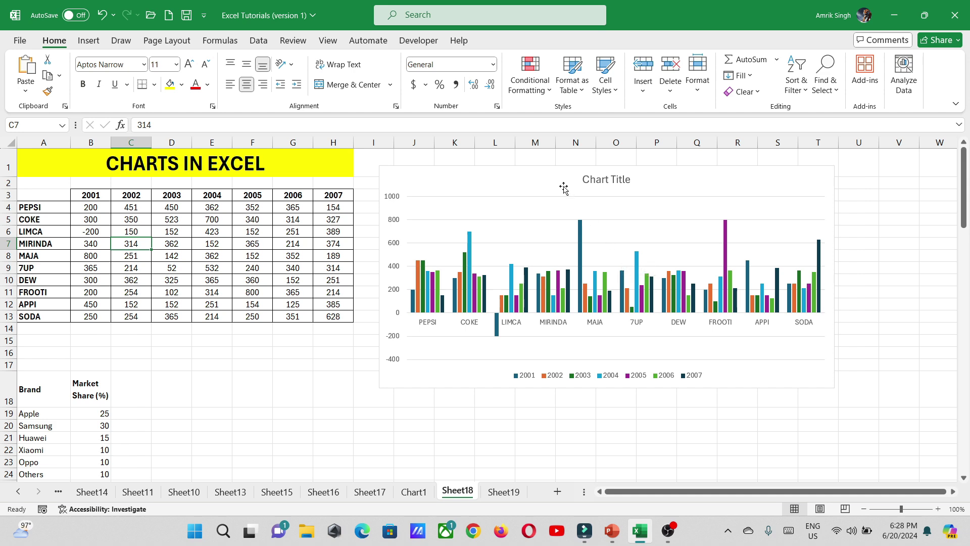
drag(564, 188, 607, 182)
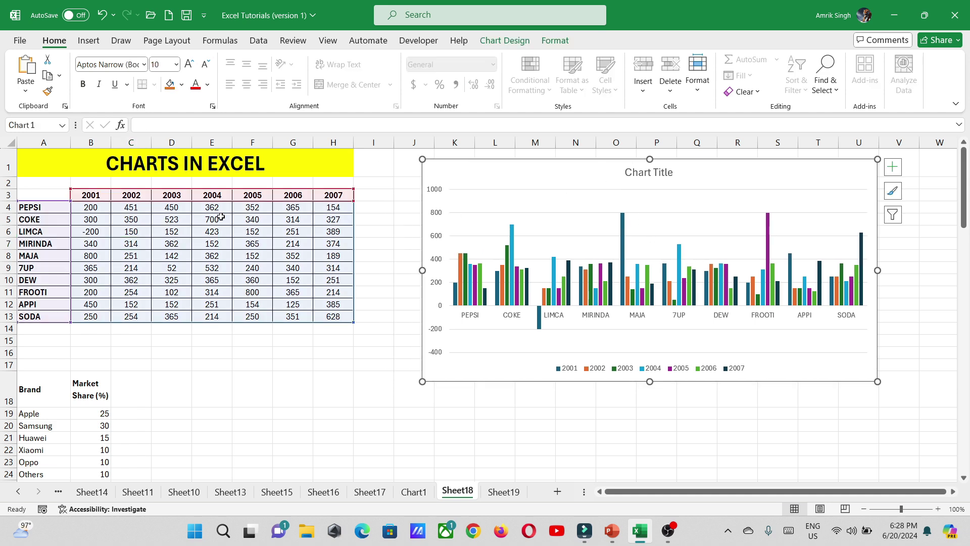
Step: Insert a 3-D 100% stacked column chart from A3:H13, enlarged over the clustered column chart
click(212, 364)
drag(35, 194, 333, 317)
click(88, 40)
click(342, 59)
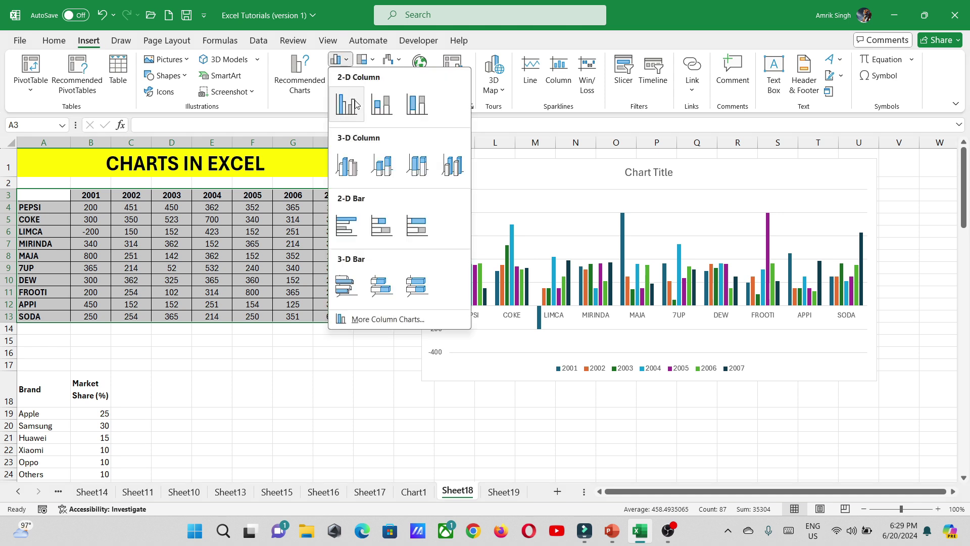
click(420, 167)
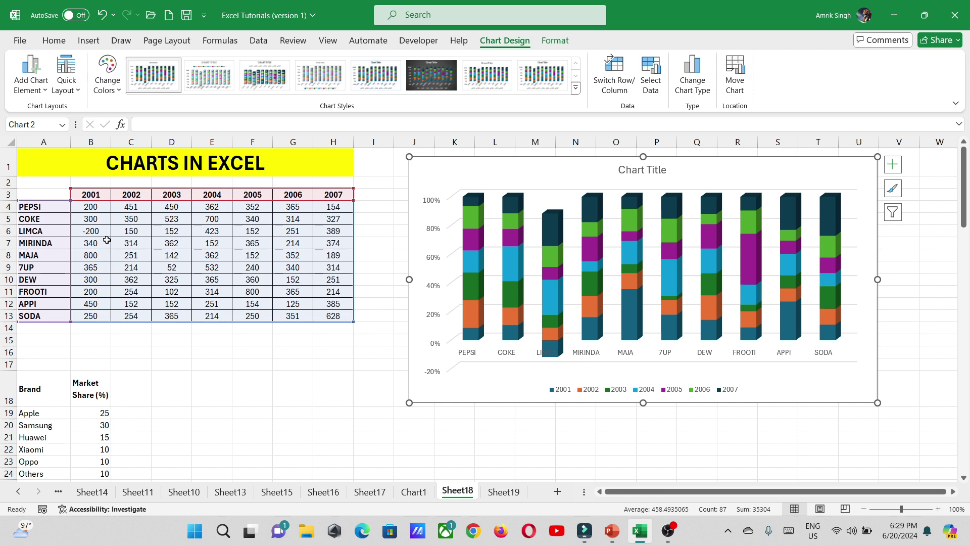
Step: Set PEPSI's 2002 value to 800 and move the 3-D stacked column chart below the clustered column chart
click(126, 208)
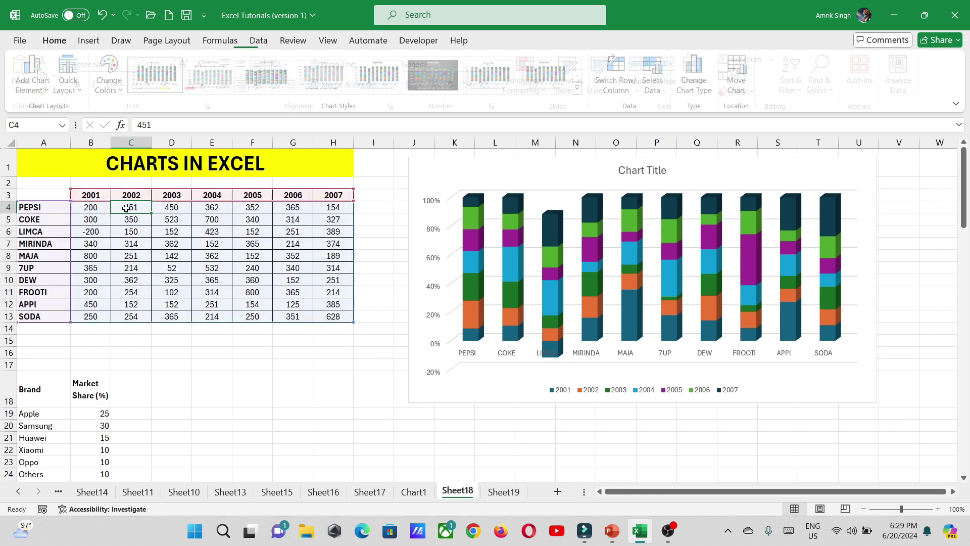
text(800)
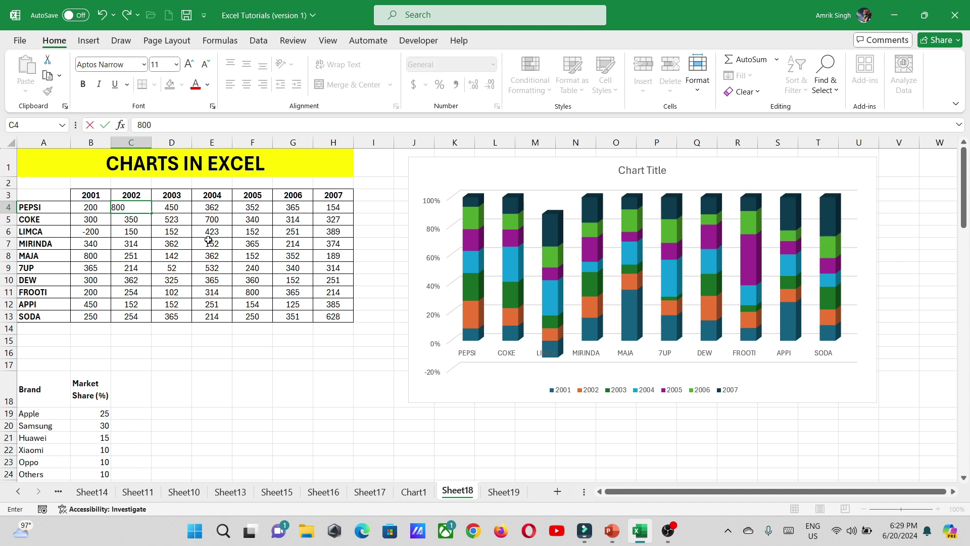
key(Return)
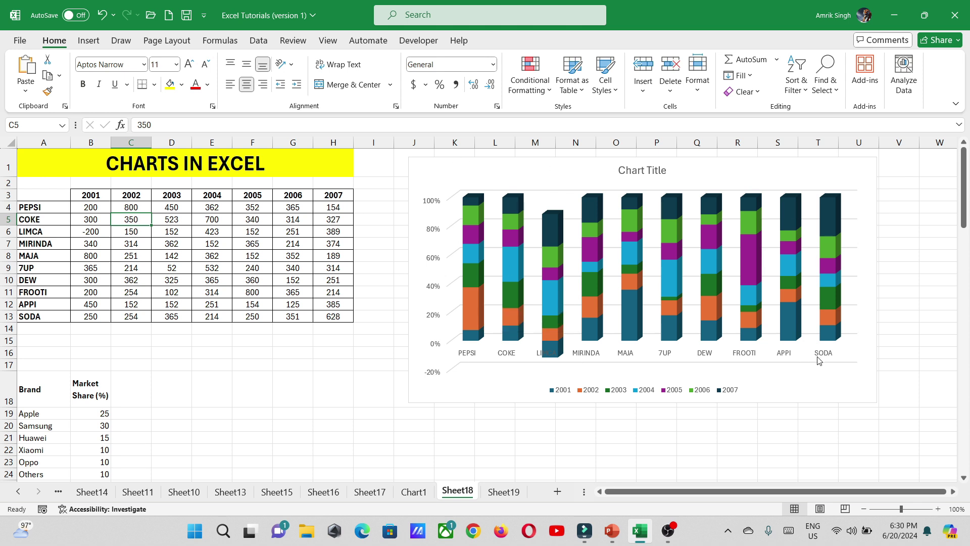
drag(560, 177, 575, 323)
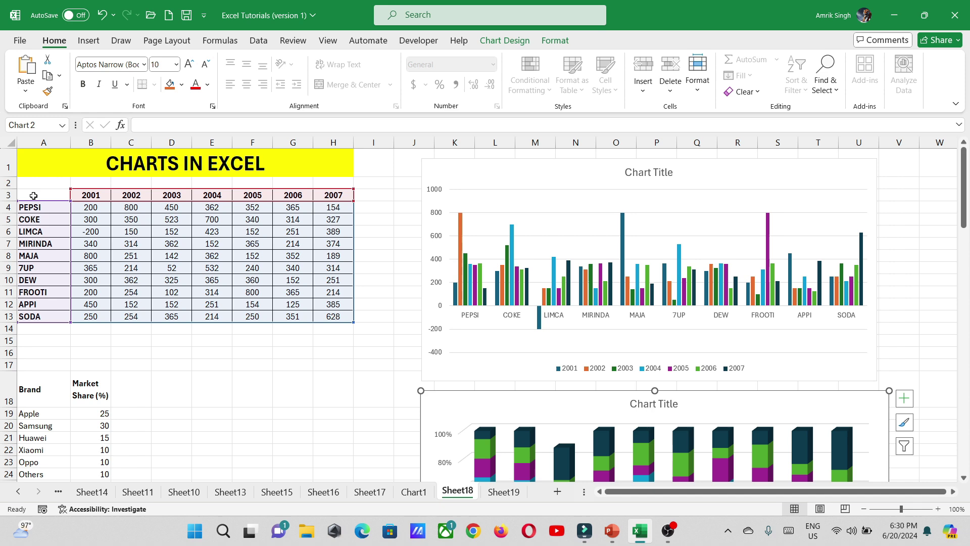
Step: Insert a 2-D 100% stacked bar chart from A3:H13 and place it enlarged over the table's later year columns
drag(33, 196, 333, 316)
click(103, 42)
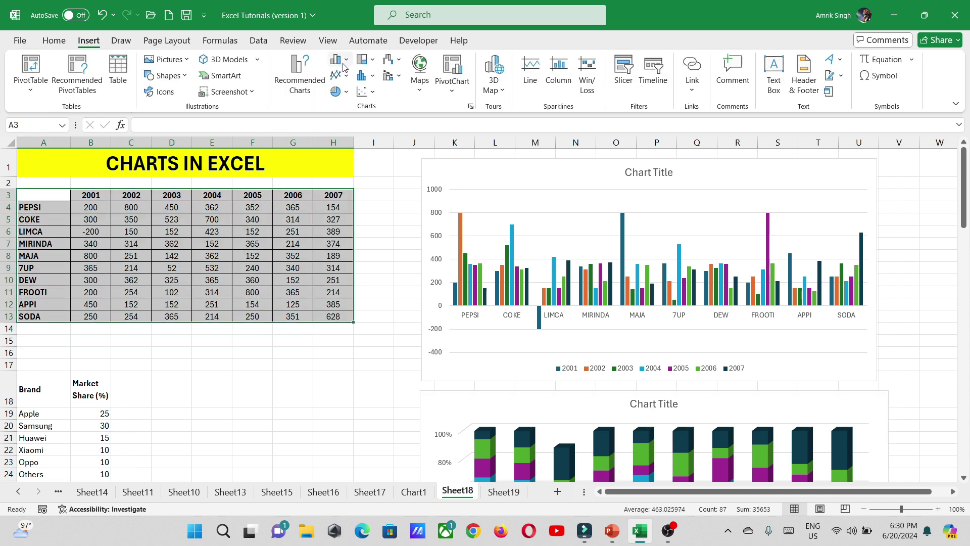
click(340, 60)
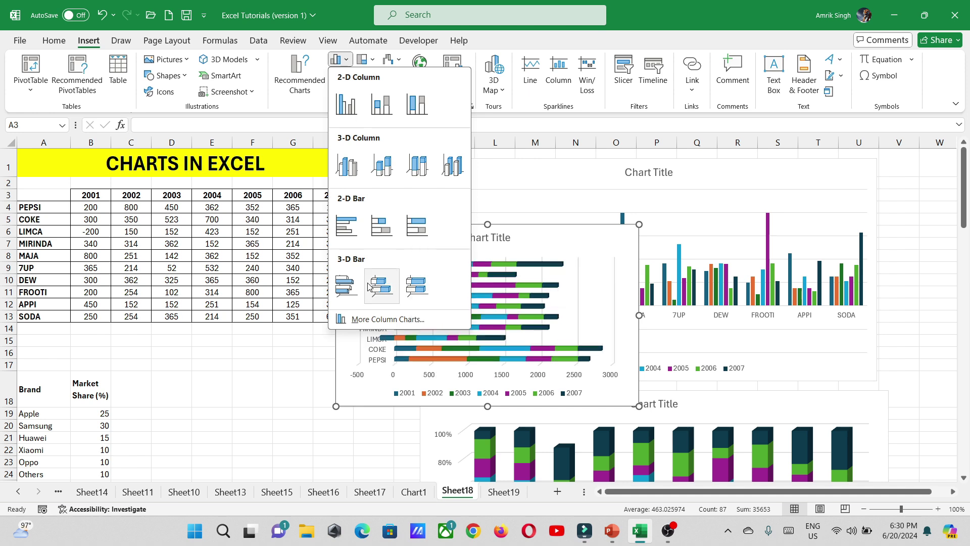
click(417, 227)
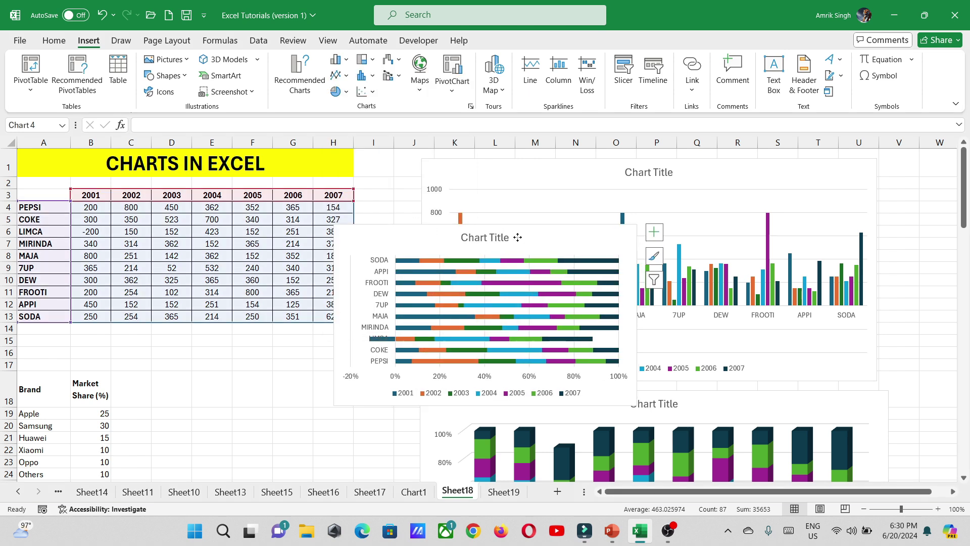
drag(517, 237, 322, 310)
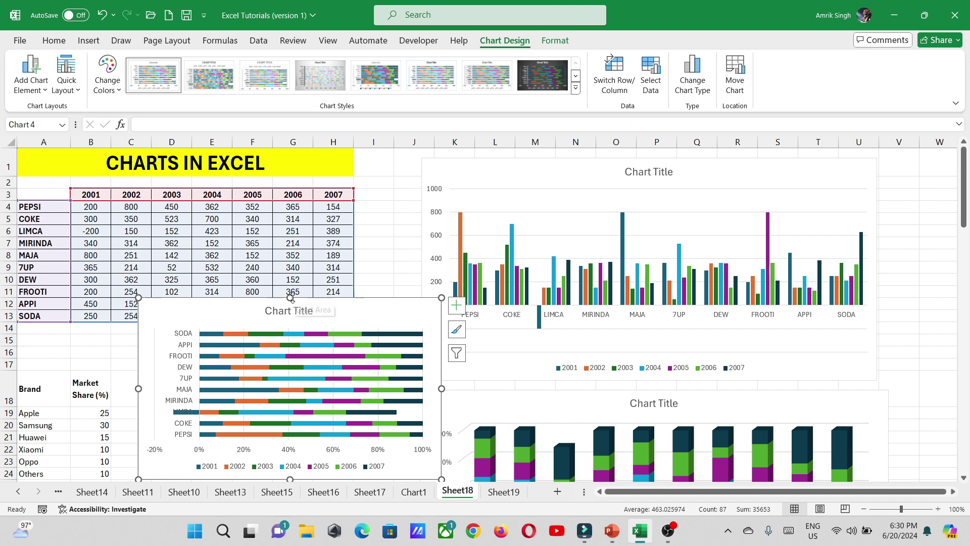
drag(385, 314, 439, 185)
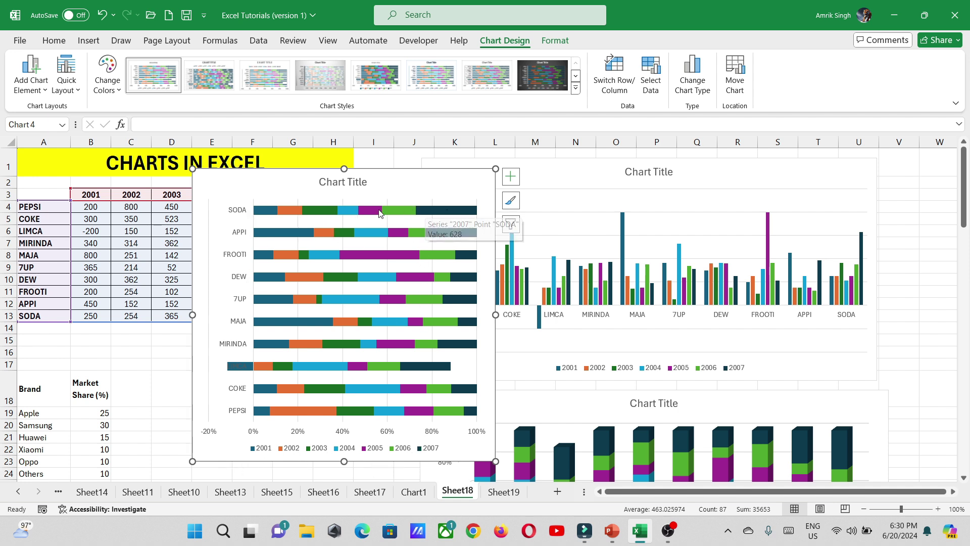
Step: Apply the quick layout with a top legend and data labels to the bar chart, and move it off the table to about column Q
mouse_move(469, 214)
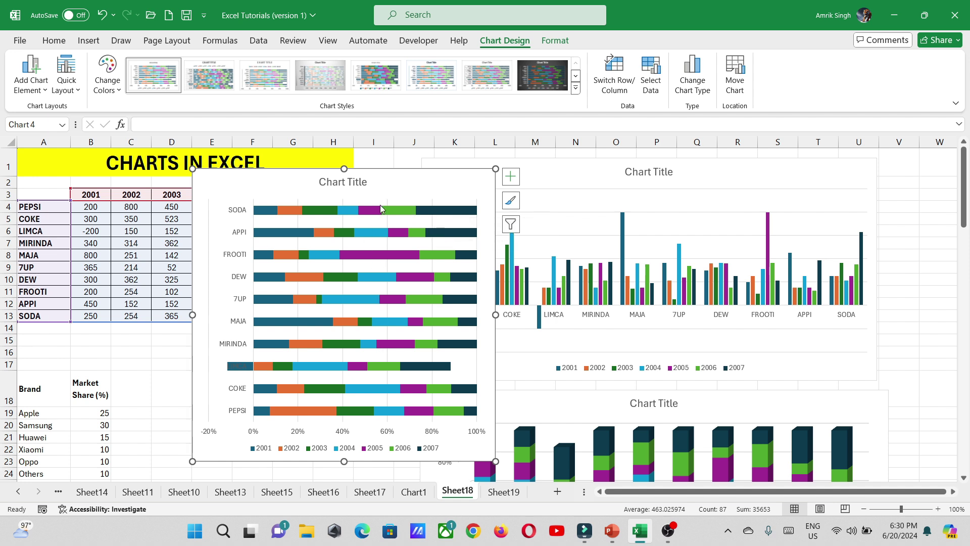
click(76, 90)
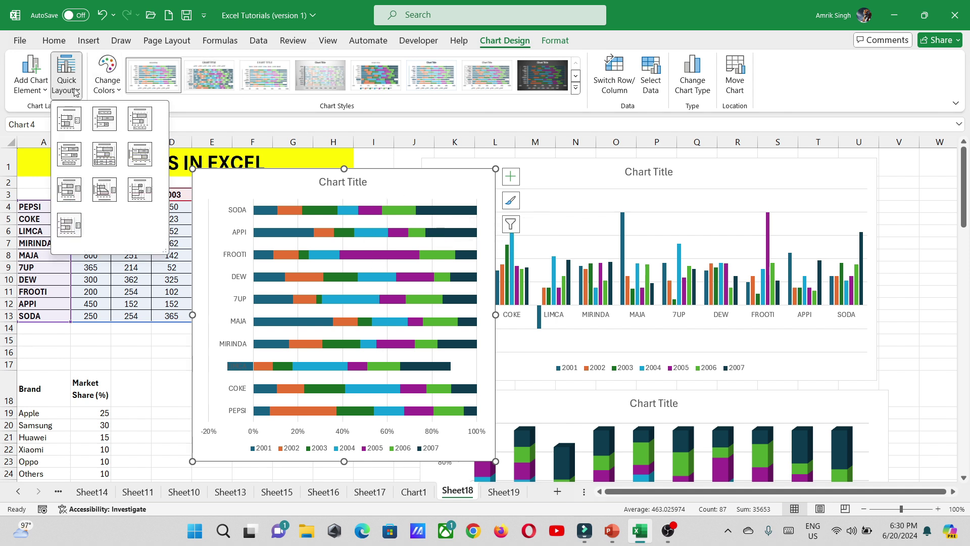
click(115, 122)
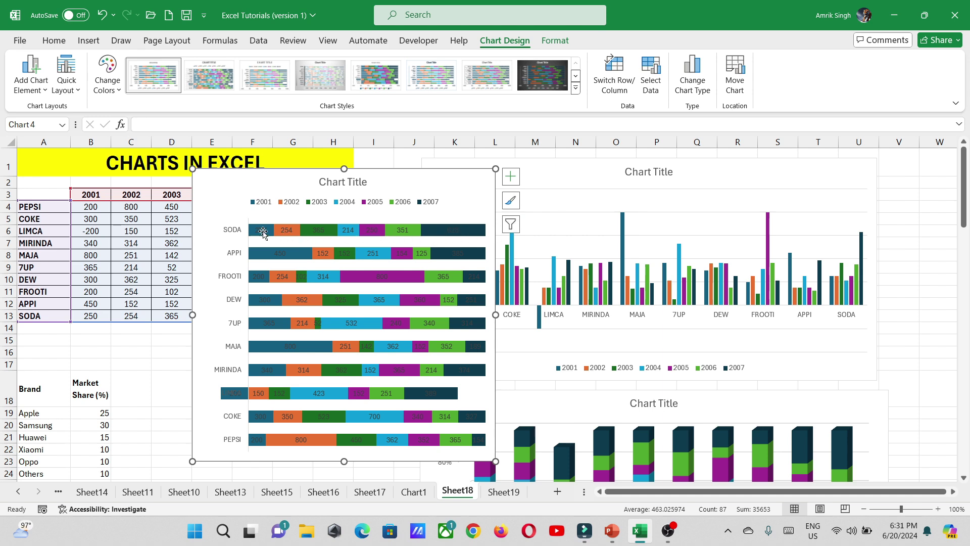
mouse_move(278, 236)
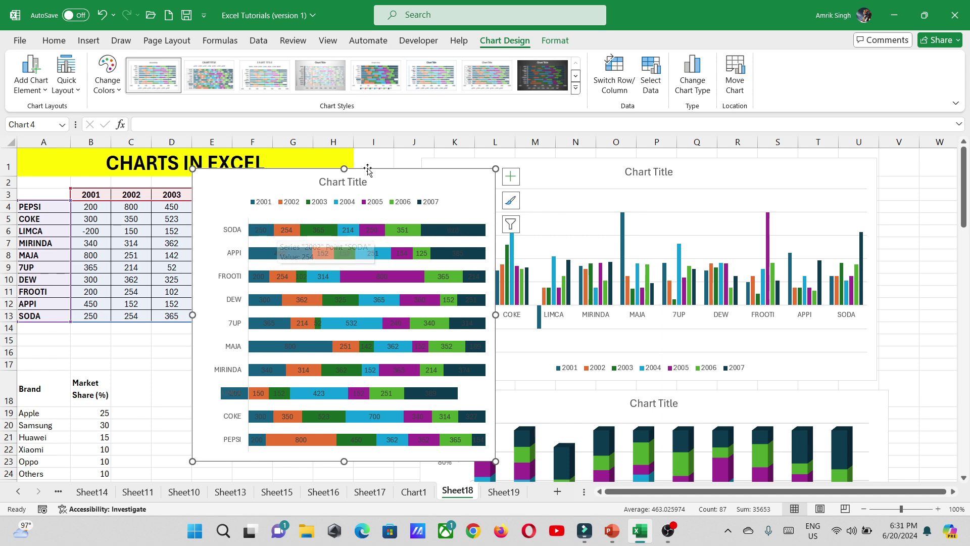
drag(393, 180, 865, 174)
Step: Insert a 2-D line chart from A3:H13 and place it enlarged beside the table, spanning about columns H to T
click(44, 195)
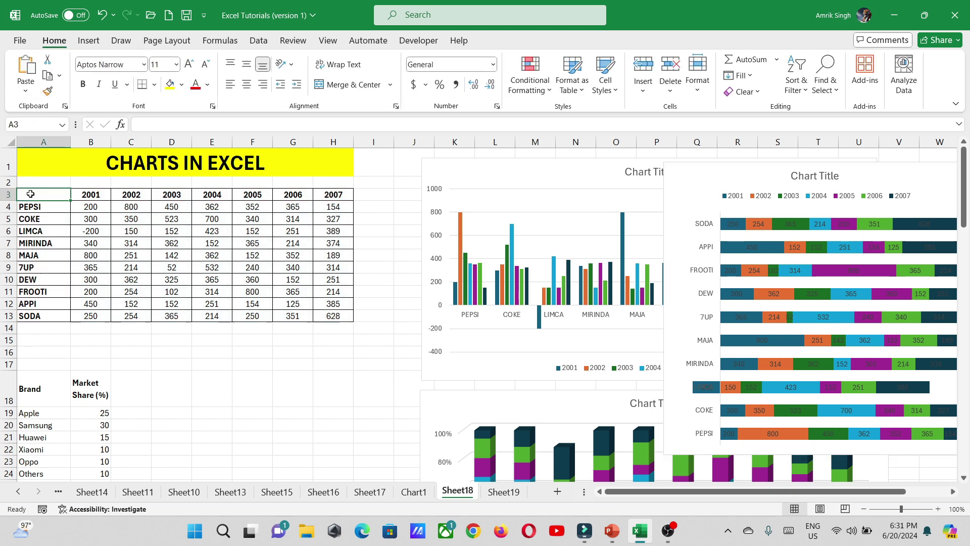
drag(44, 194, 333, 315)
click(88, 41)
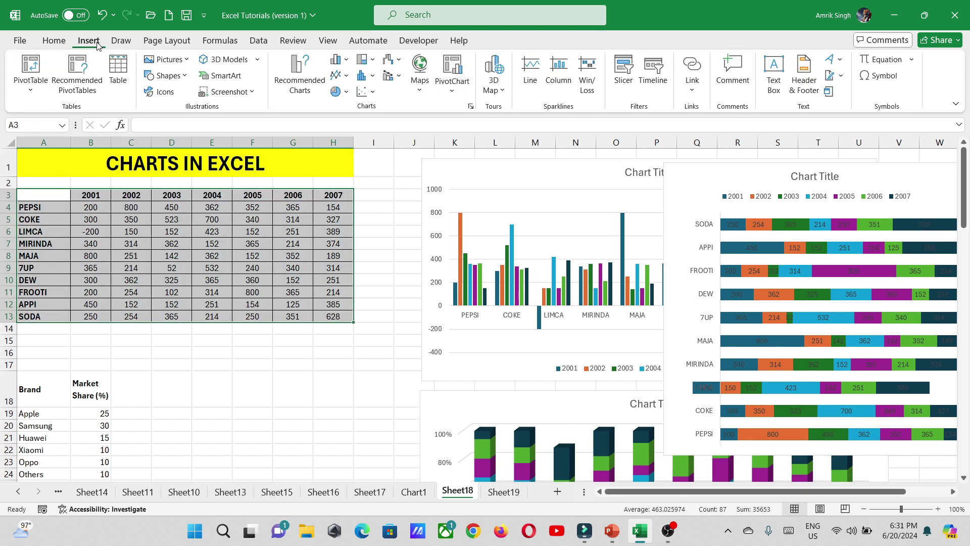
click(339, 59)
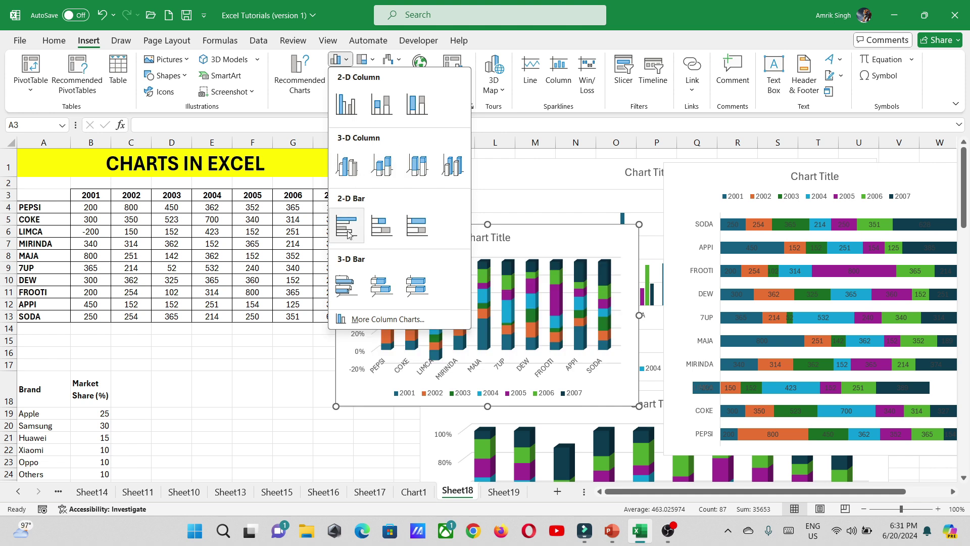
click(209, 406)
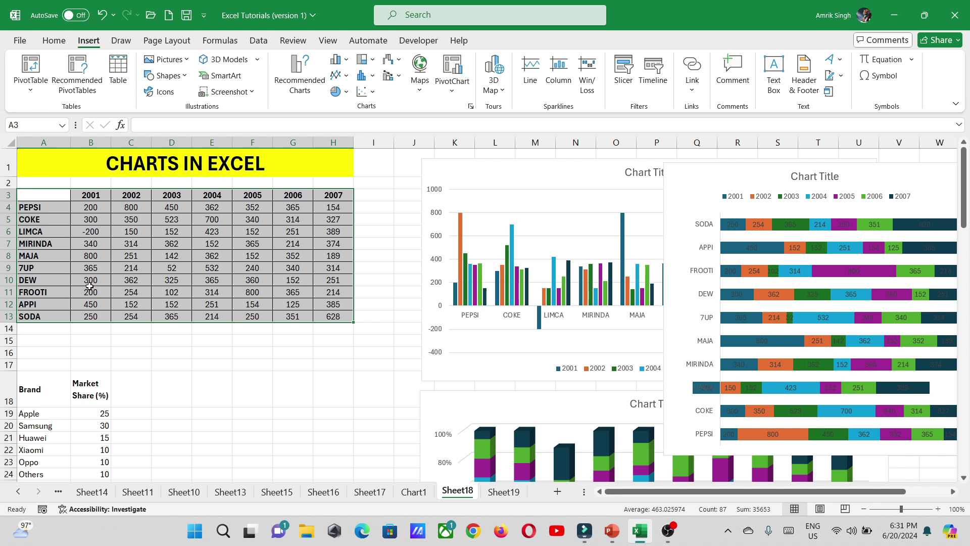
click(345, 78)
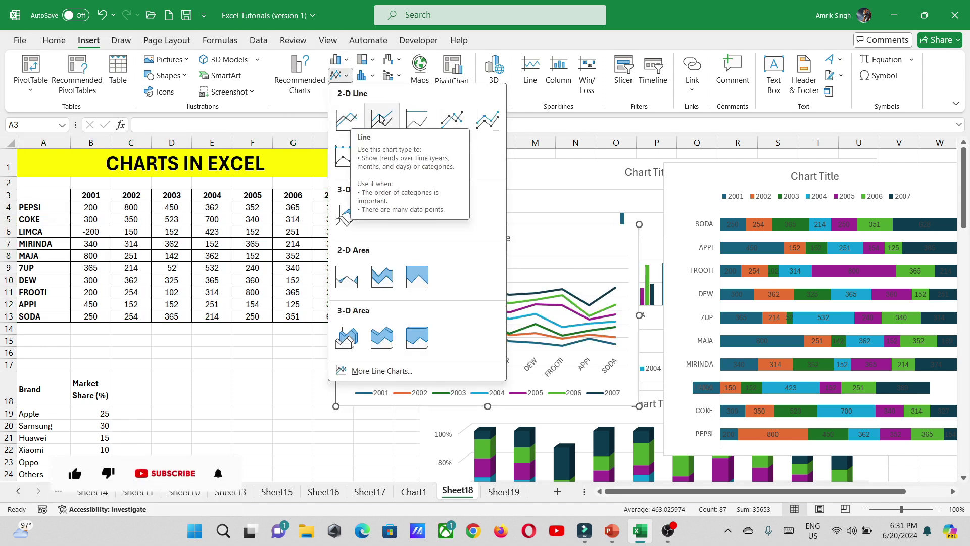
click(348, 123)
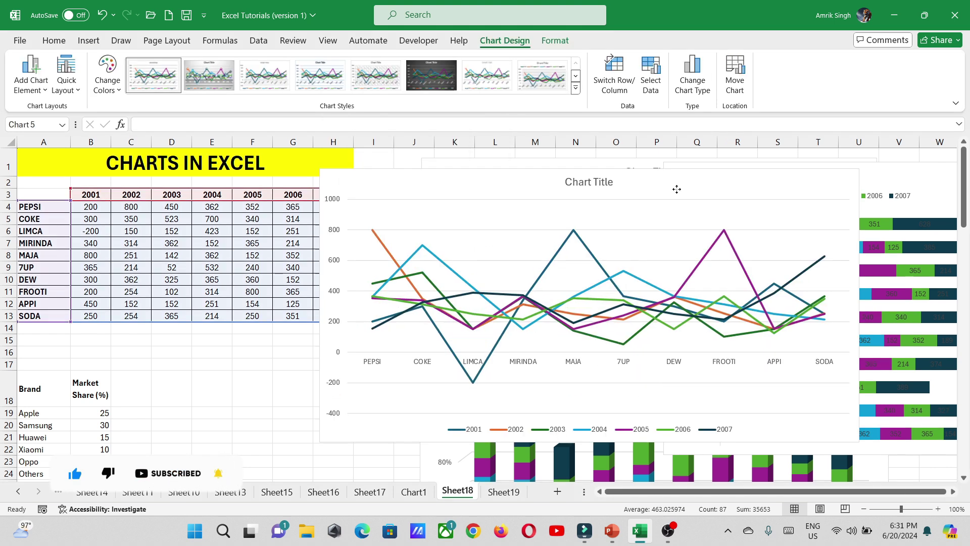
drag(675, 188, 674, 188)
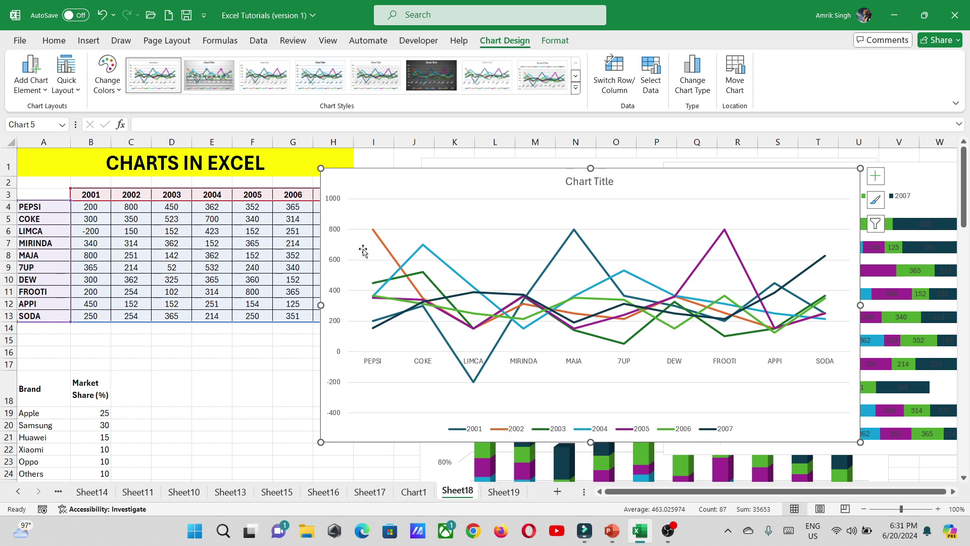
Step: Set LIMCA's 2002 value to 750 in the data table
click(130, 208)
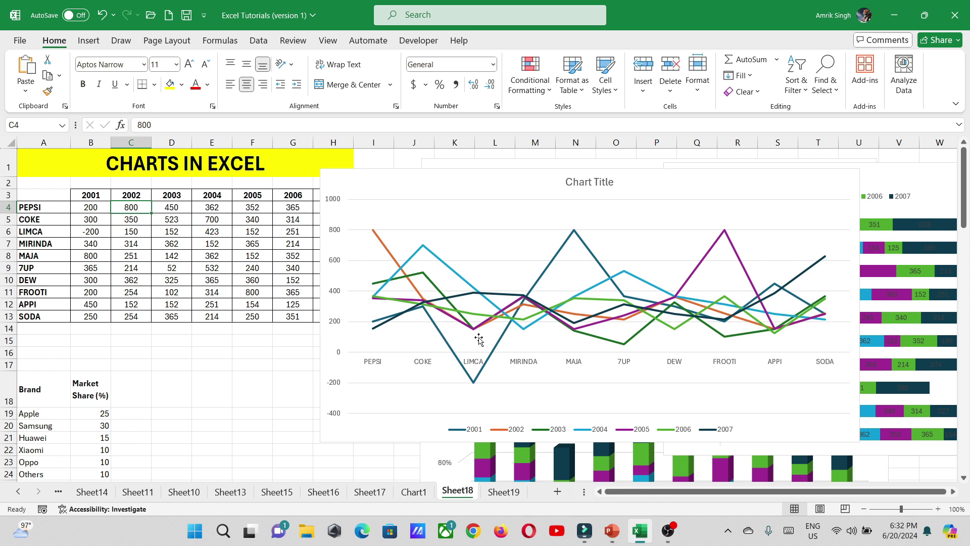
click(137, 233)
text(75)
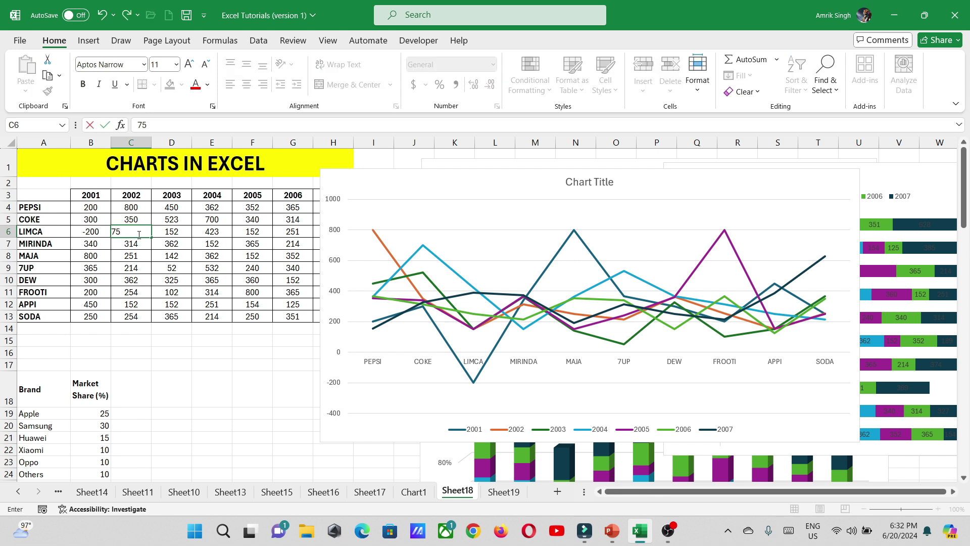
key(Return)
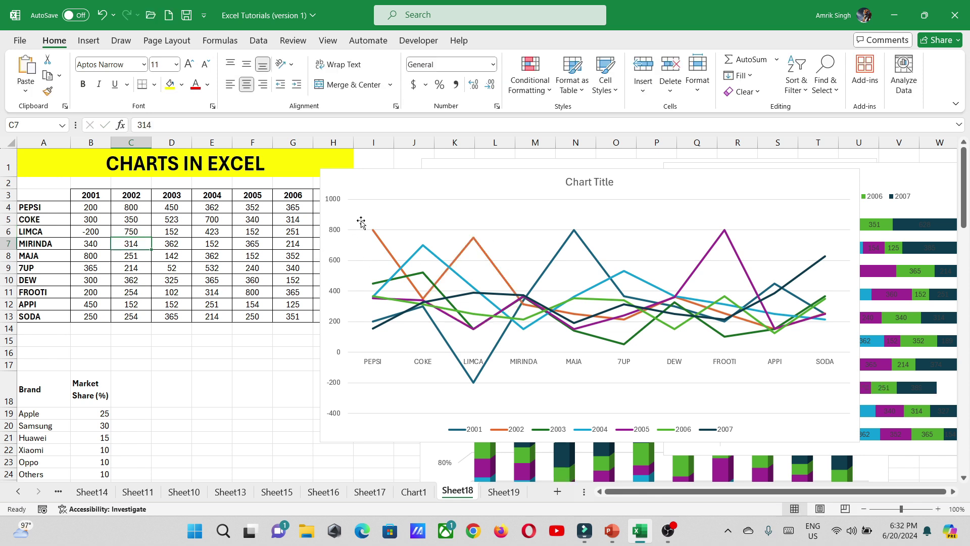
Step: Move the line chart clear of the table, and insert a 3-D line chart from A3:H13, enlarged and placed beside the table
drag(427, 191, 502, 232)
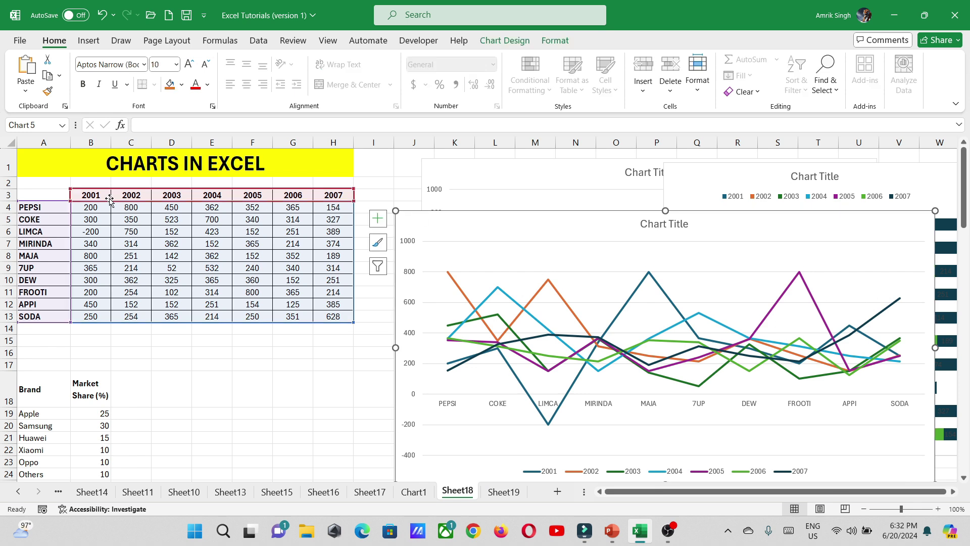
drag(30, 198, 330, 312)
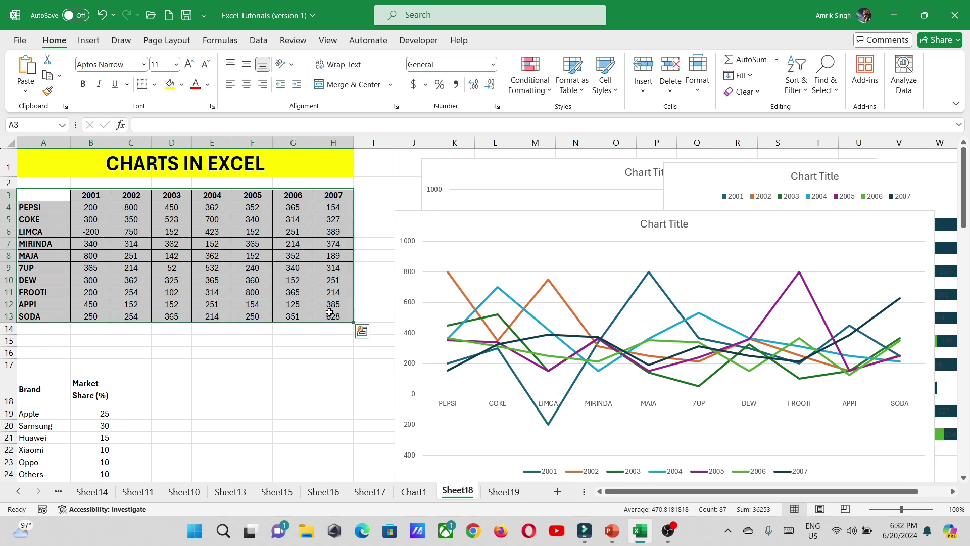
click(88, 41)
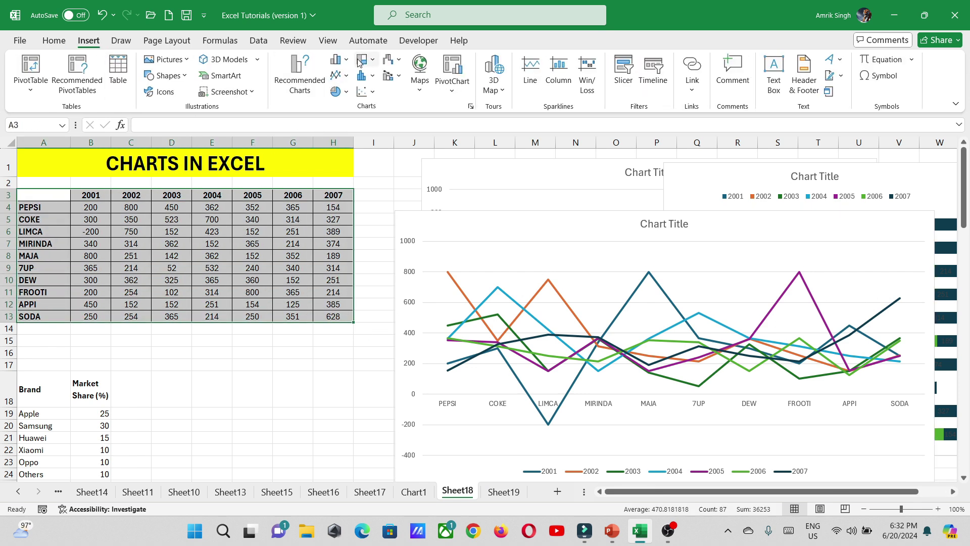
click(346, 75)
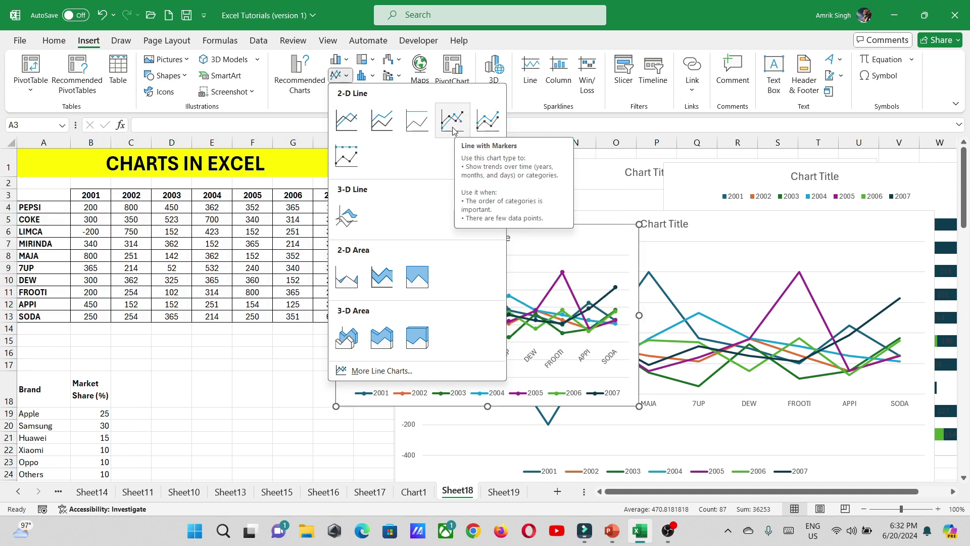
click(347, 216)
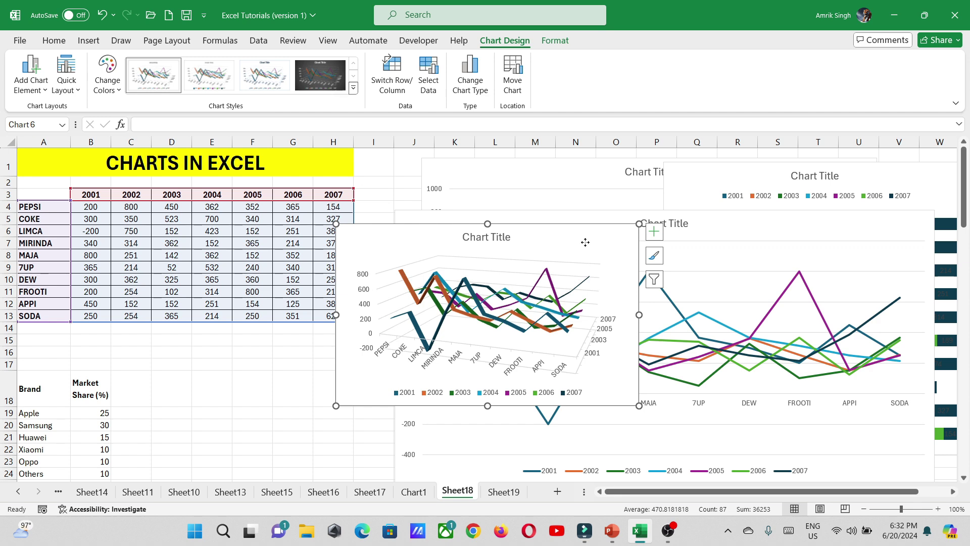
drag(641, 389, 751, 450)
drag(667, 235, 801, 227)
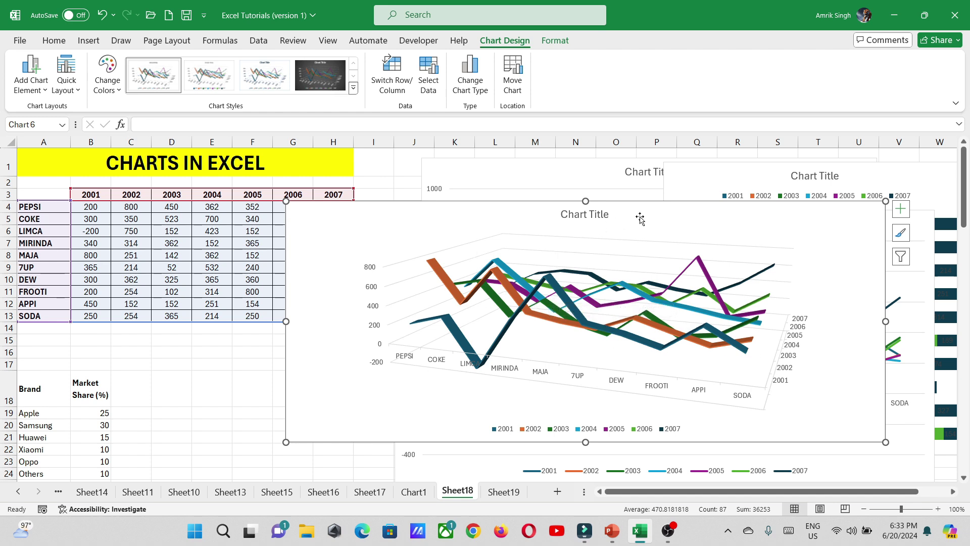
drag(649, 217, 697, 242)
Step: Insert a 3-D area chart from A3:H13, enlarge it, and place it beside the table from about column J
drag(44, 195, 326, 324)
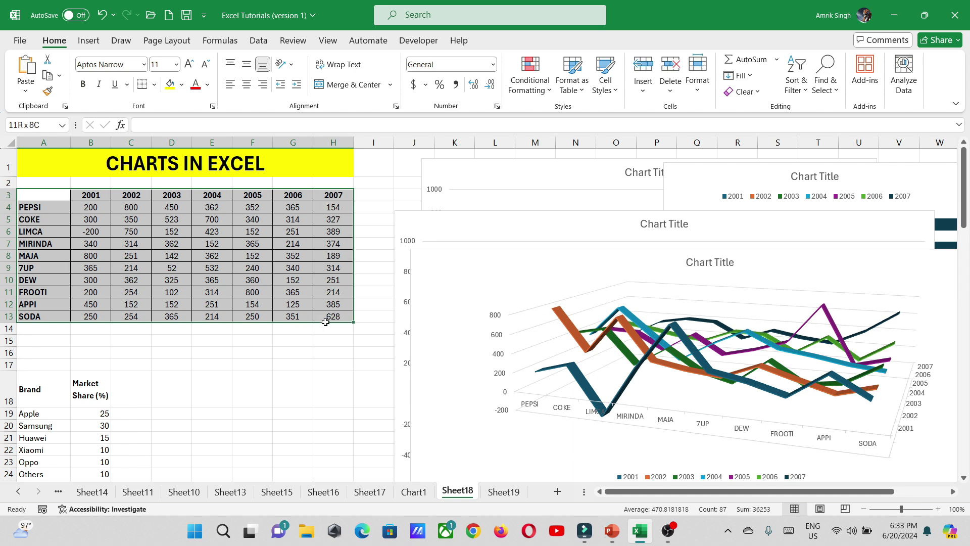
click(88, 41)
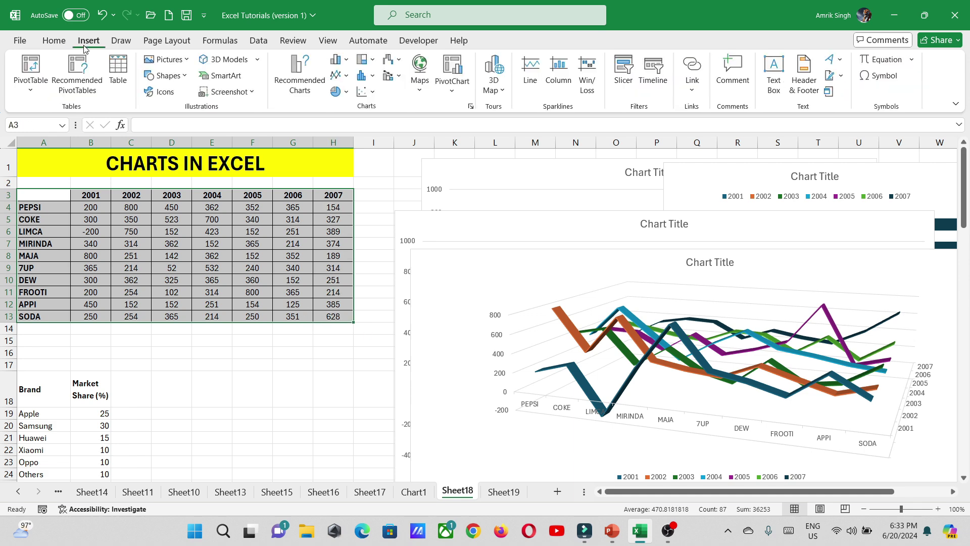
click(347, 78)
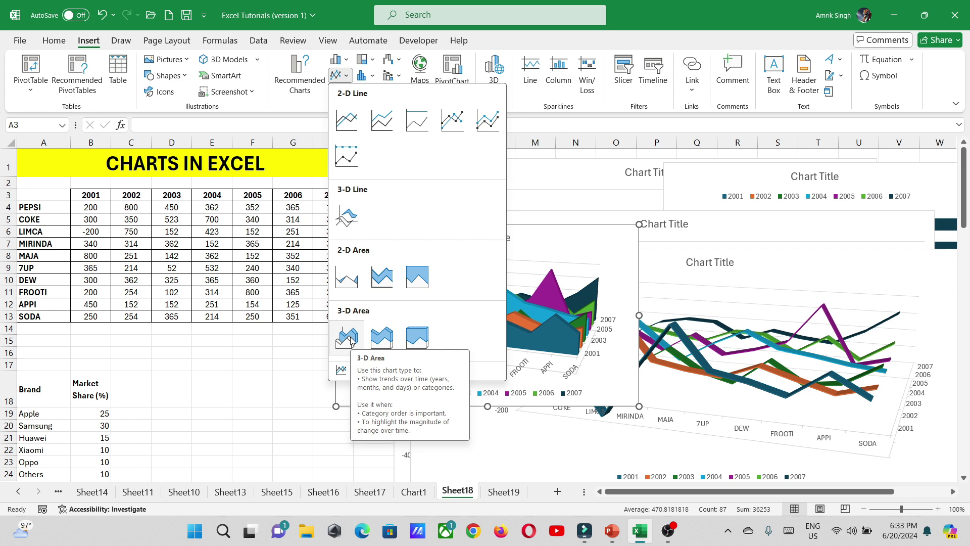
click(352, 342)
drag(418, 243, 208, 236)
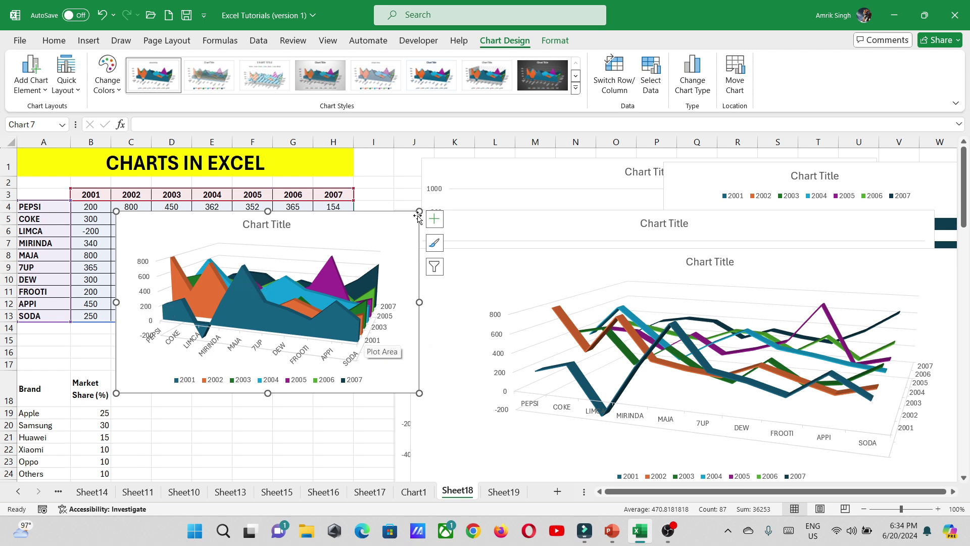
drag(419, 211, 752, 152)
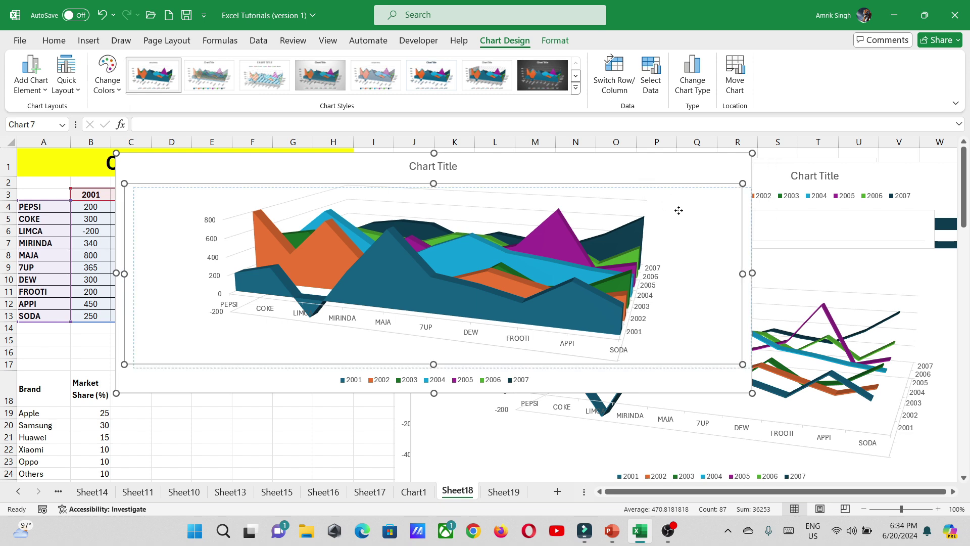
drag(699, 217, 817, 211)
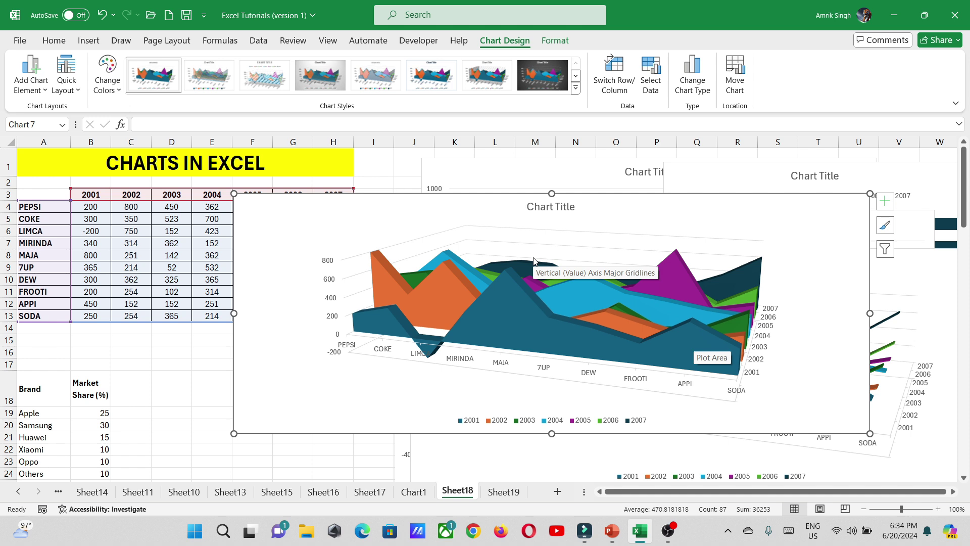
drag(548, 195, 550, 166)
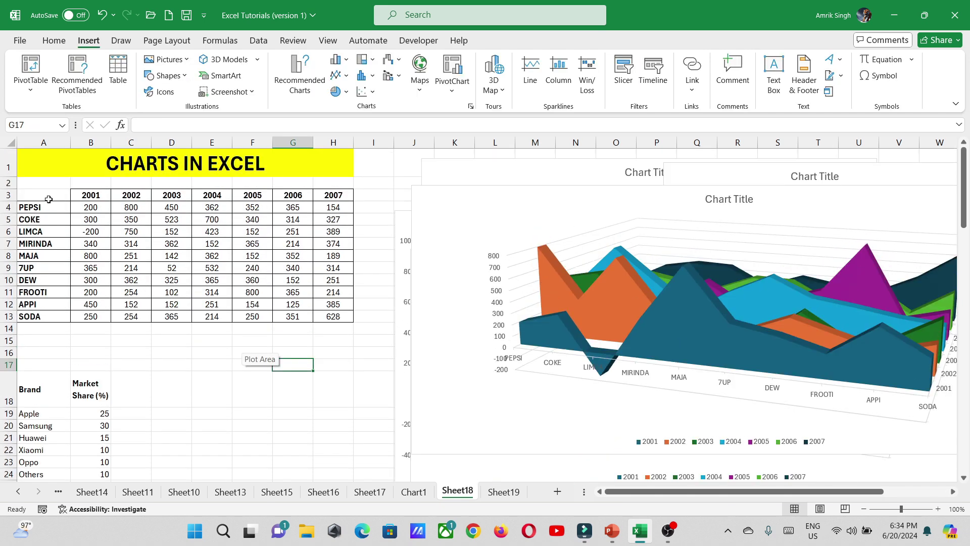
Step: Try a 2-D pie chart from A3:H13 and delete it
drag(48, 199, 331, 316)
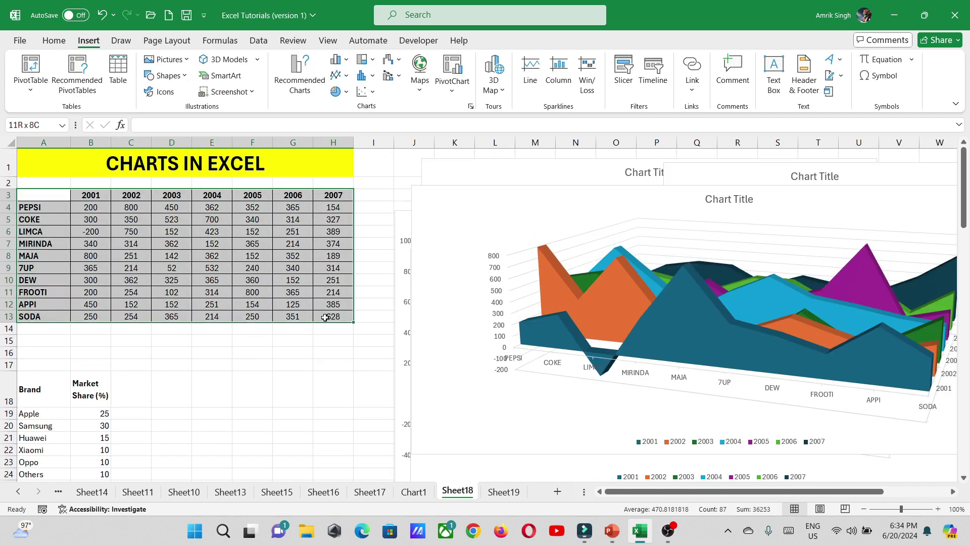
click(340, 92)
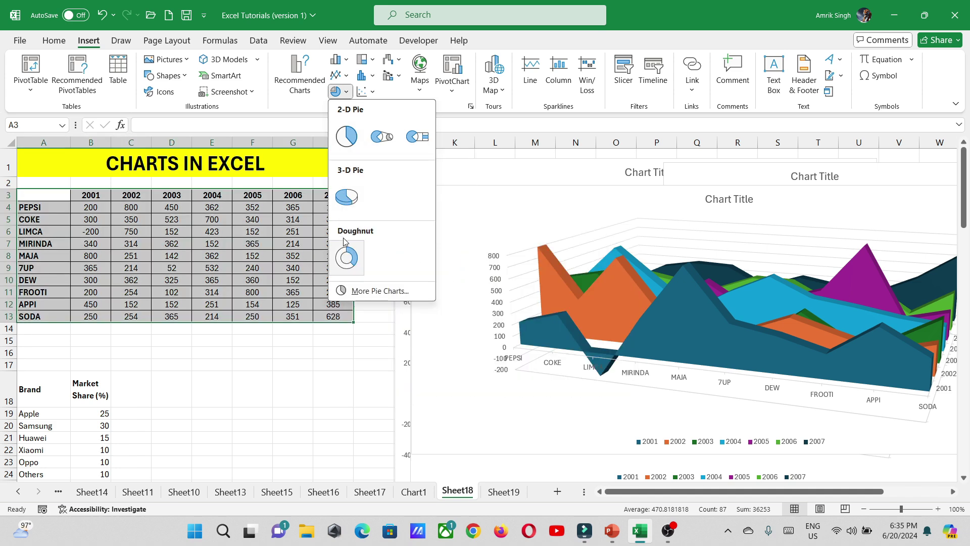
click(347, 135)
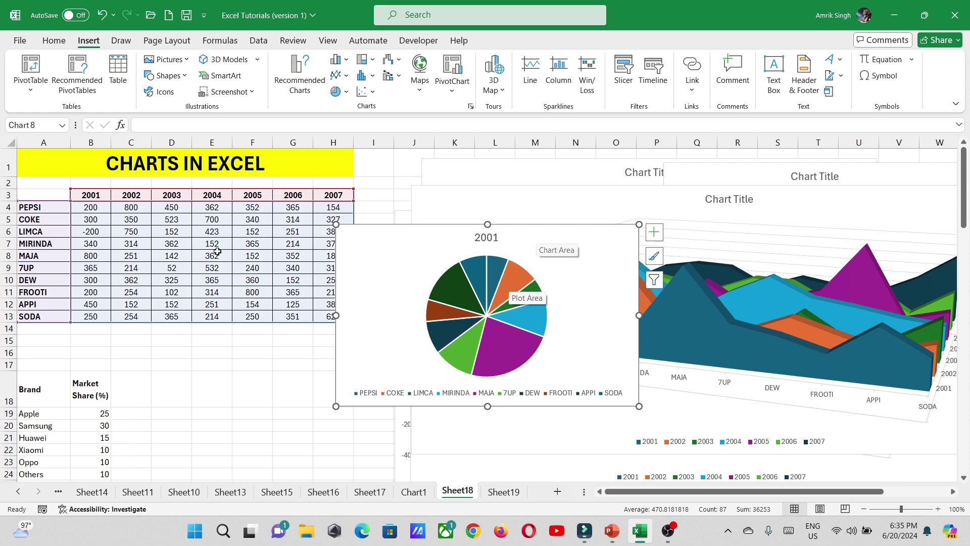
click(526, 250)
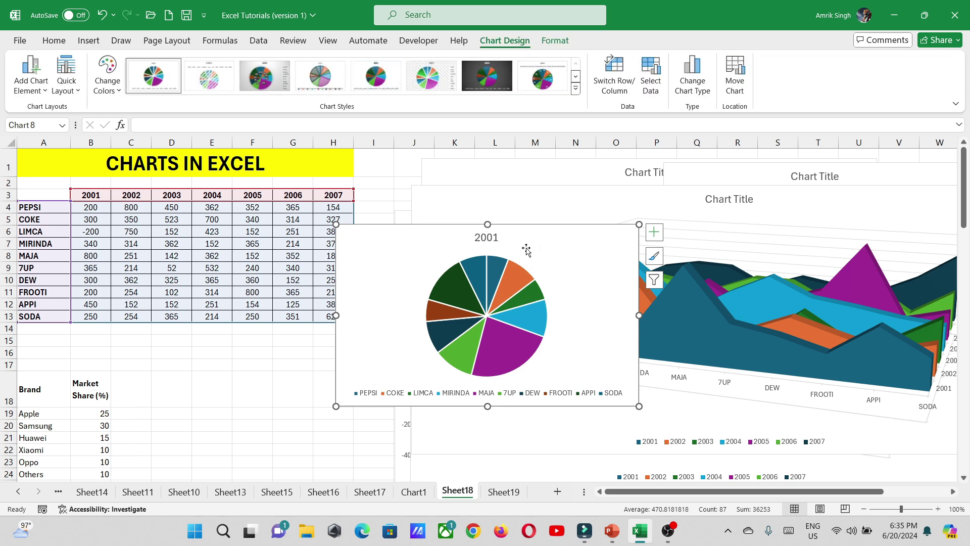
key(Delete)
Step: Insert a 2-D pie chart from the brand market share table A18:B24 and place it beside that table, starting at about column E
scroll(83, 334, down, 2)
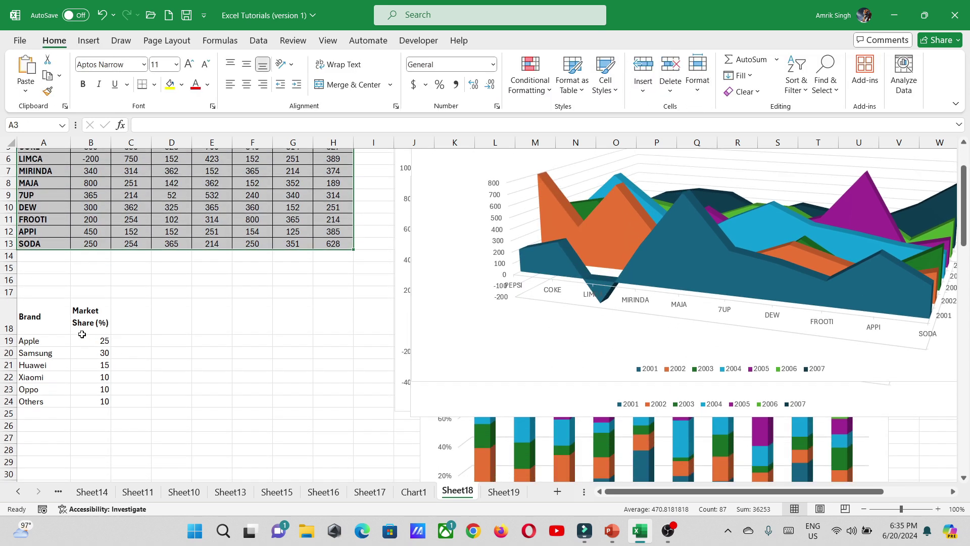
drag(41, 313, 86, 403)
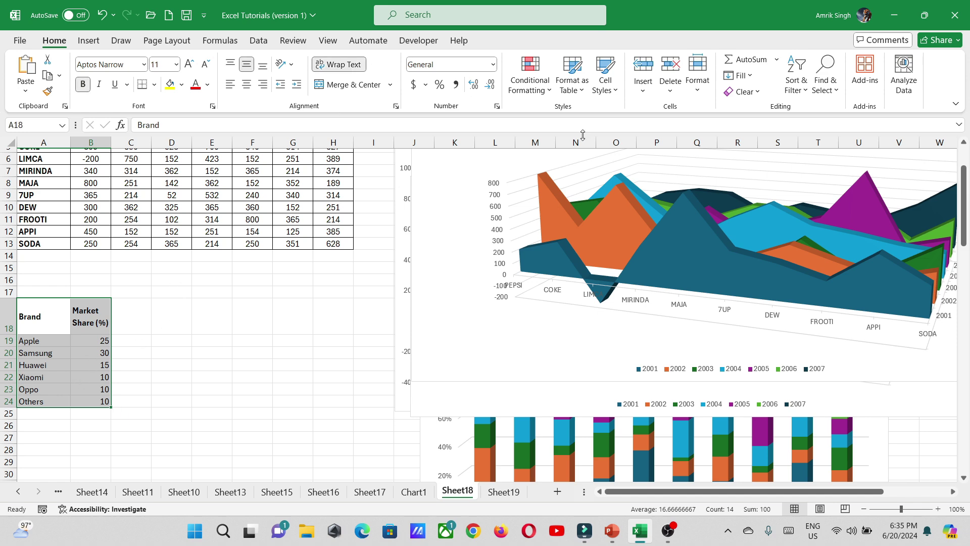
click(88, 40)
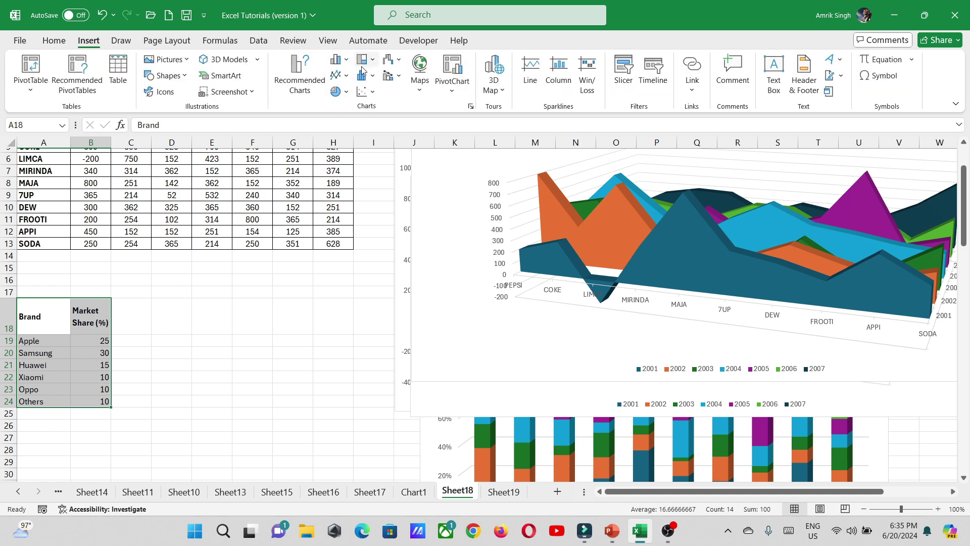
click(347, 92)
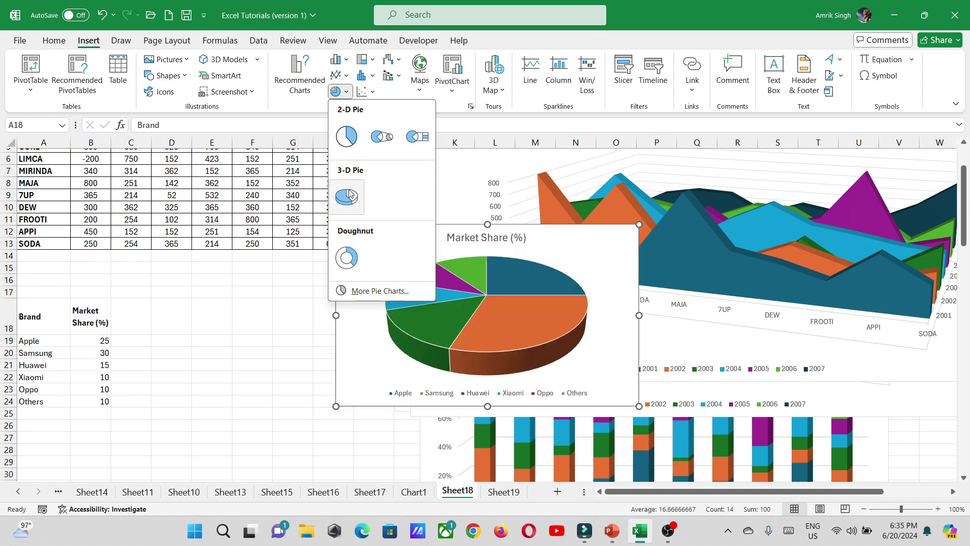
click(339, 140)
drag(542, 263, 396, 300)
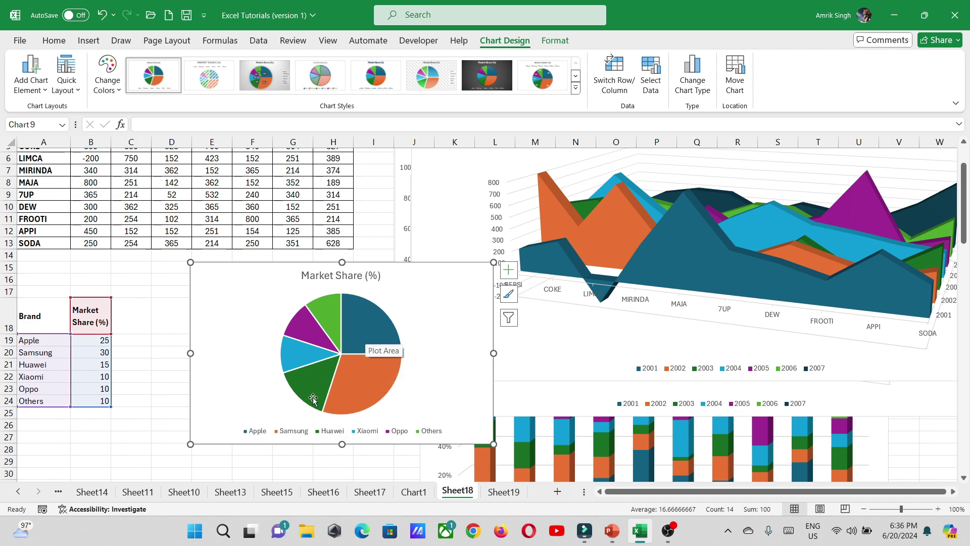
Step: Set Huawei's market share to 45 in the brand table
click(104, 363)
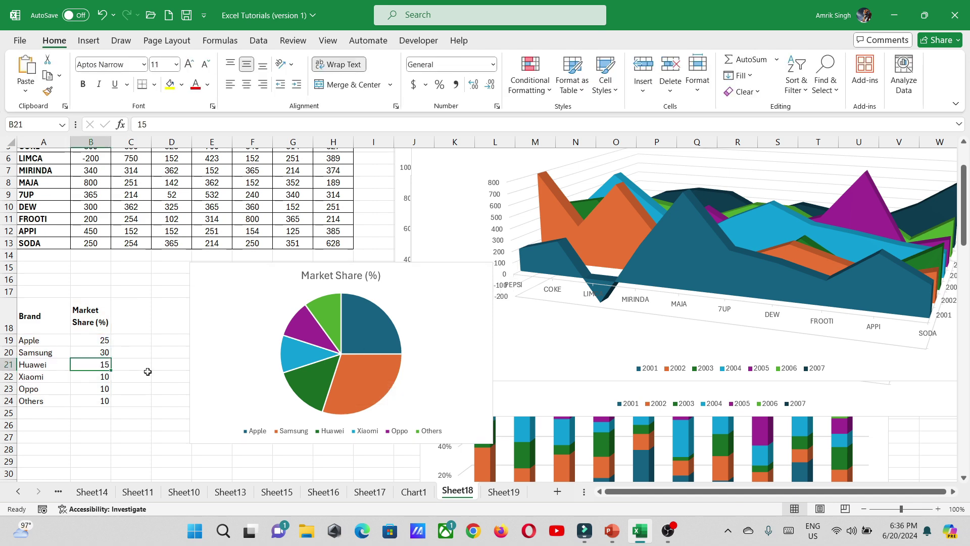
text(45)
key(Return)
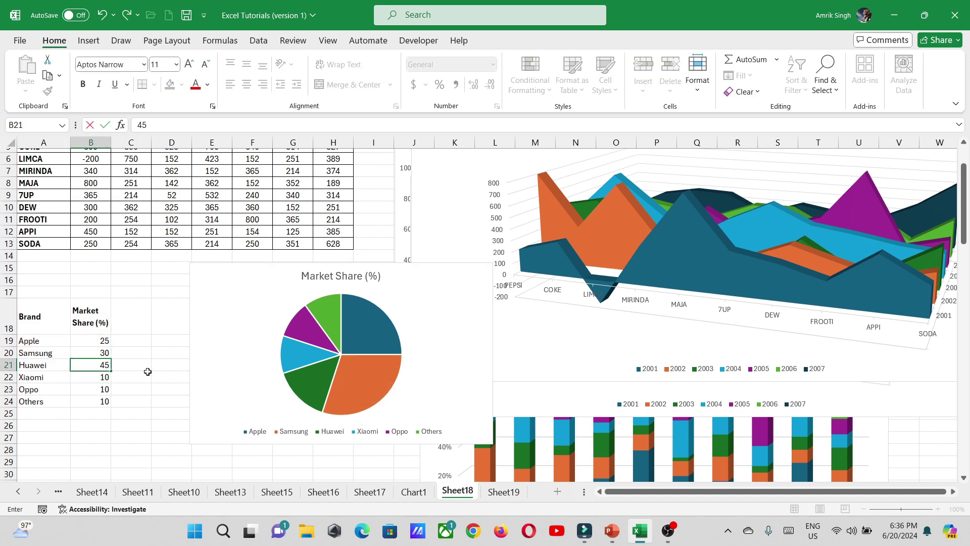
mouse_move(347, 375)
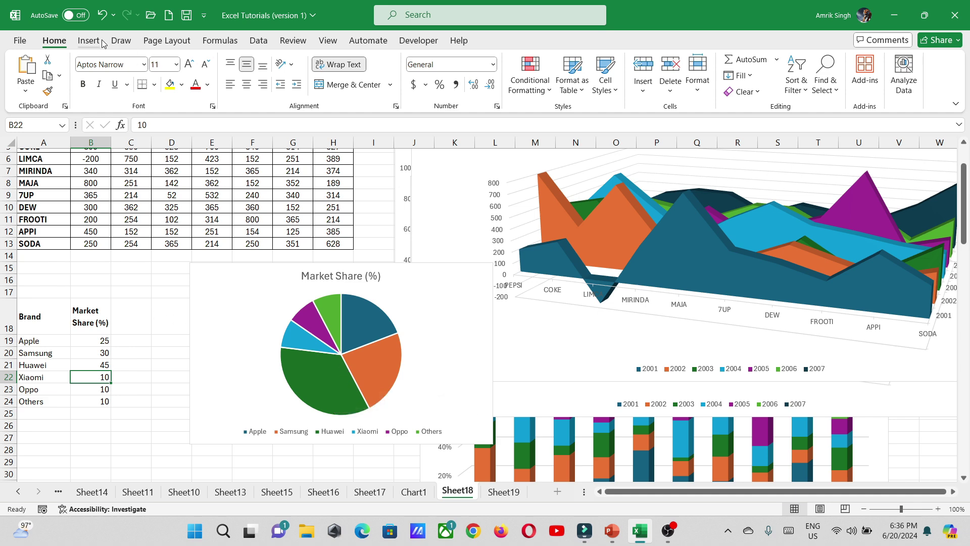
Step: Insert a doughnut chart from A18:B24 beside the pie chart and apply the quick layout with a top legend and percentage labels
click(89, 40)
drag(30, 316, 101, 402)
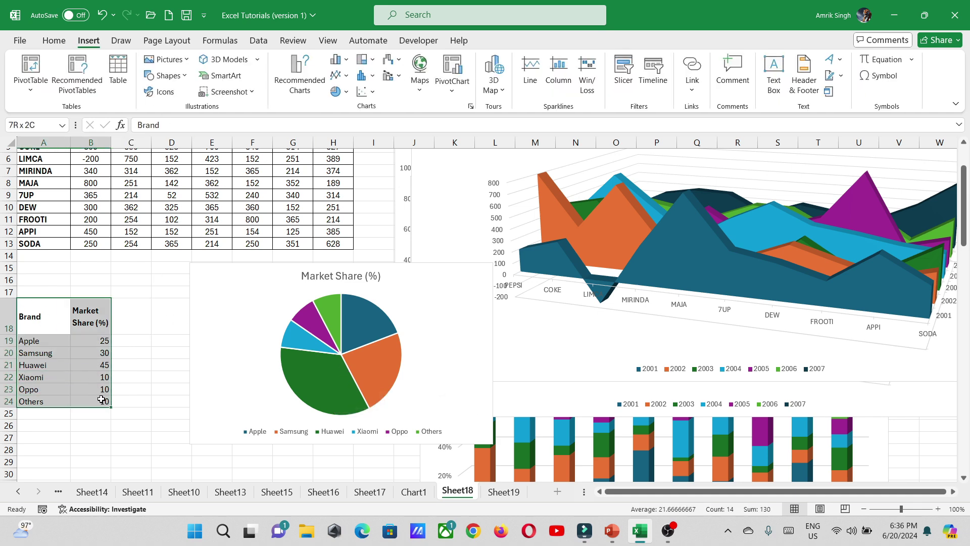
click(338, 91)
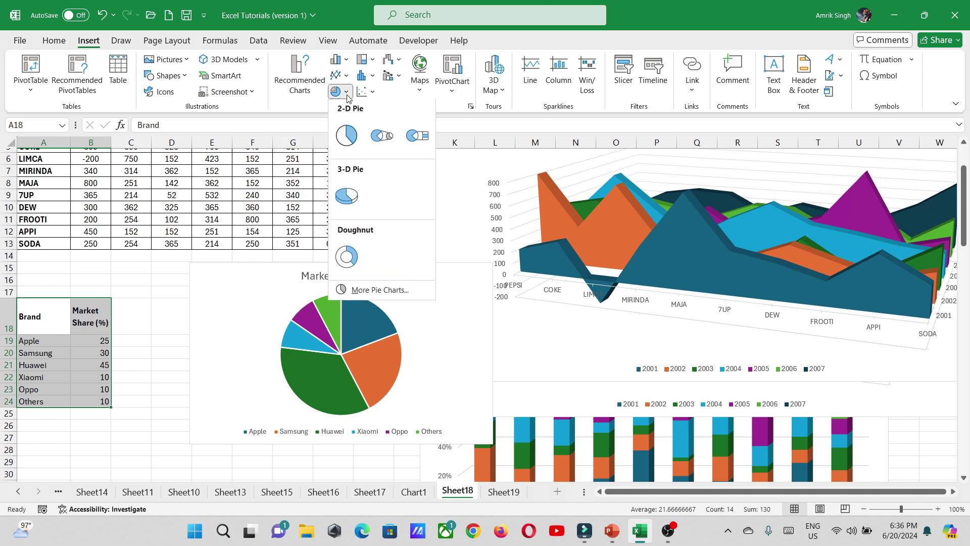
click(348, 257)
drag(576, 236, 718, 272)
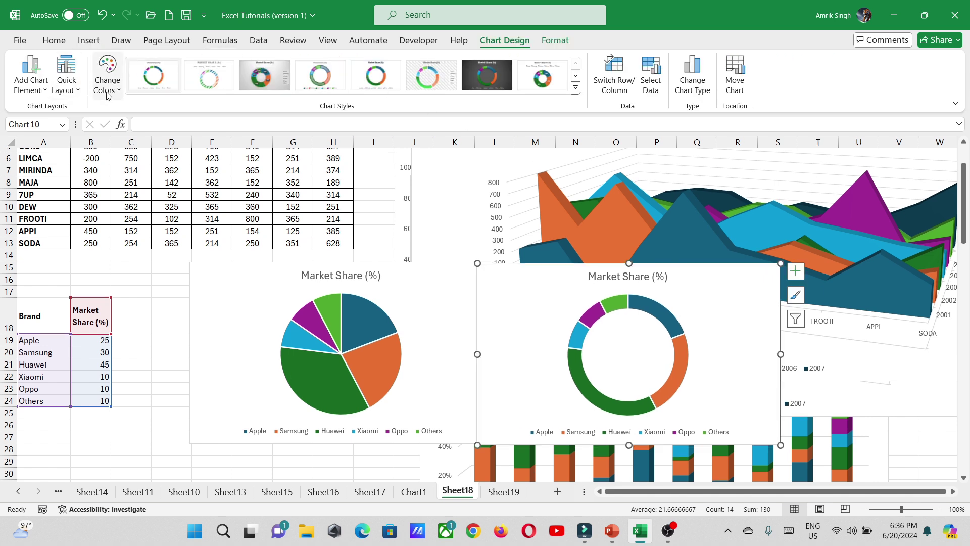
click(67, 75)
click(104, 119)
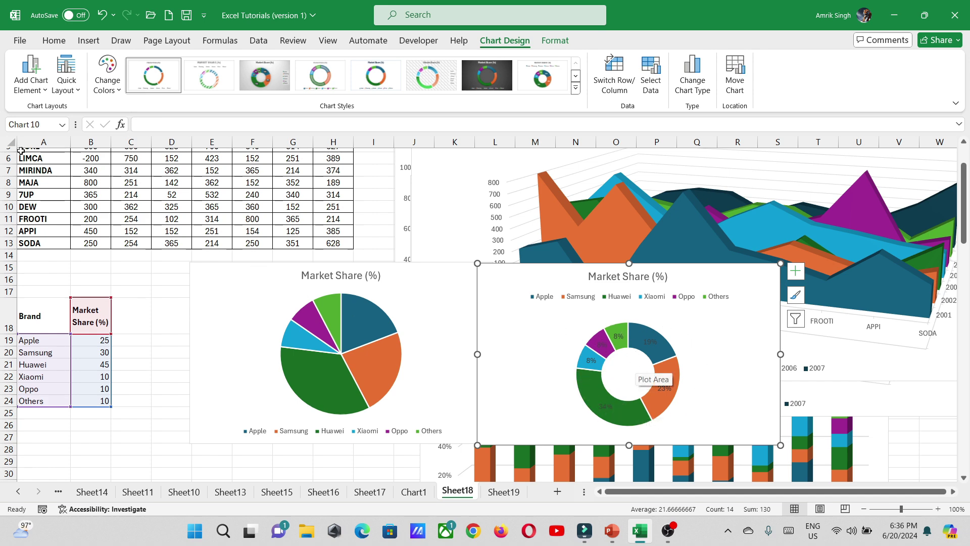
Step: Insert a treemap chart from the category sales table A32:B38 and place it over about columns G to N
scroll(21, 150, down, 1)
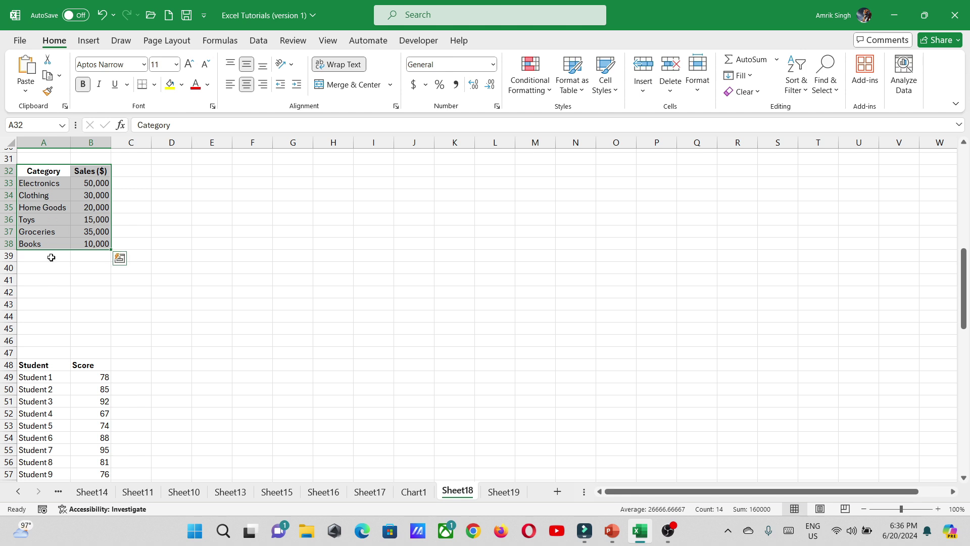
click(87, 40)
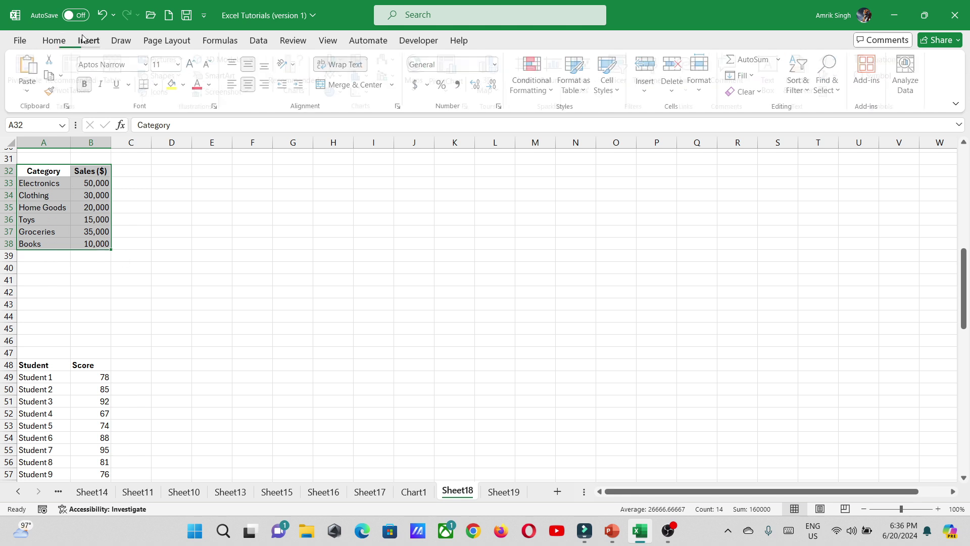
click(371, 60)
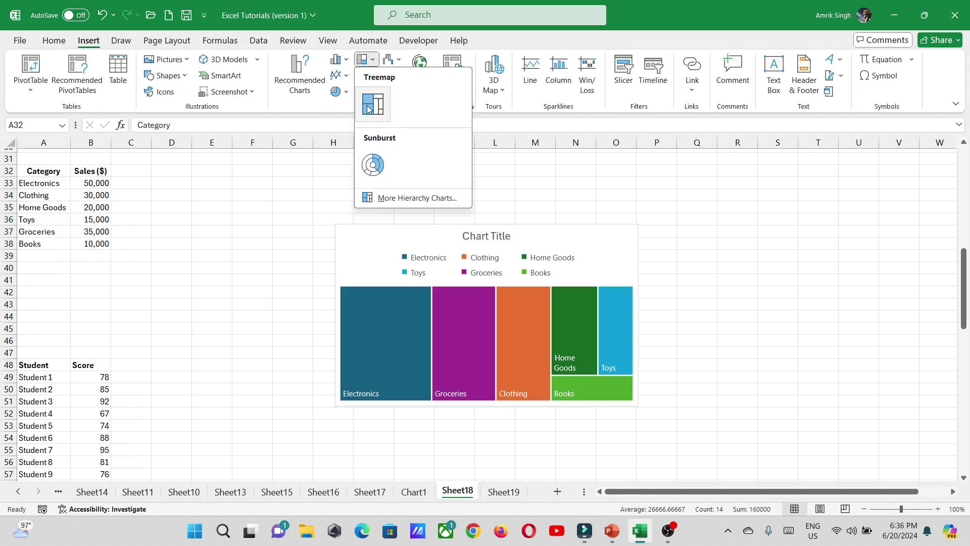
click(373, 104)
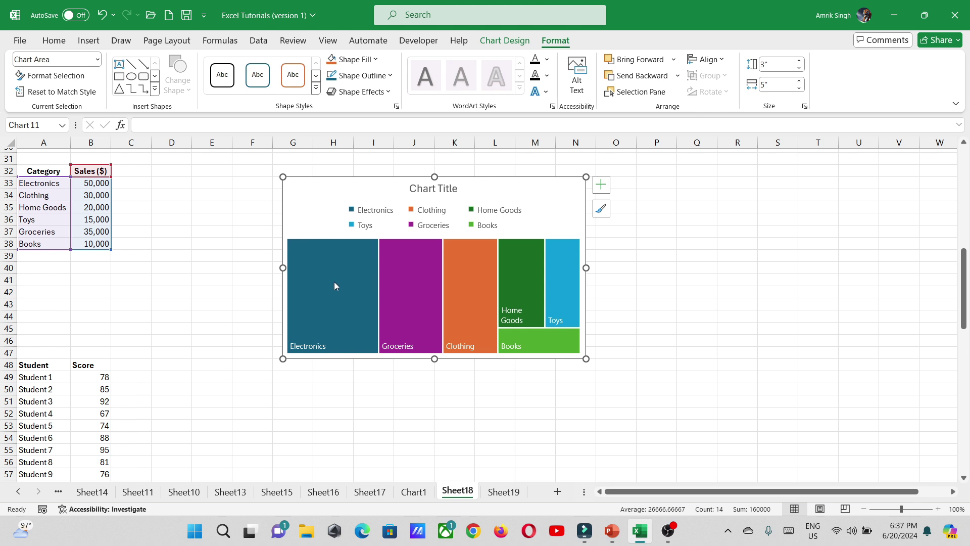
mouse_move(500, 283)
Step: Set the Books sales value to 80,000 in the category table
click(95, 242)
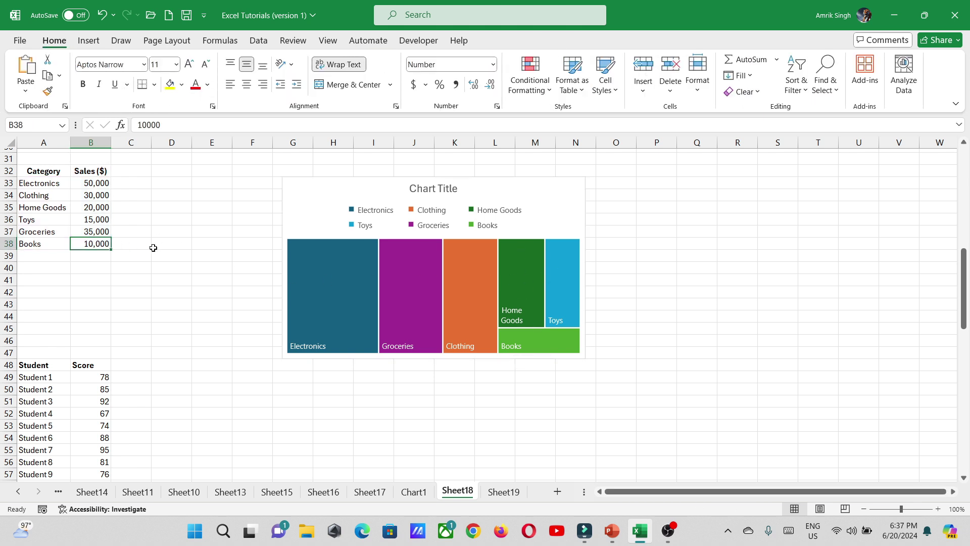
text(80,0)
text(00)
key(Return)
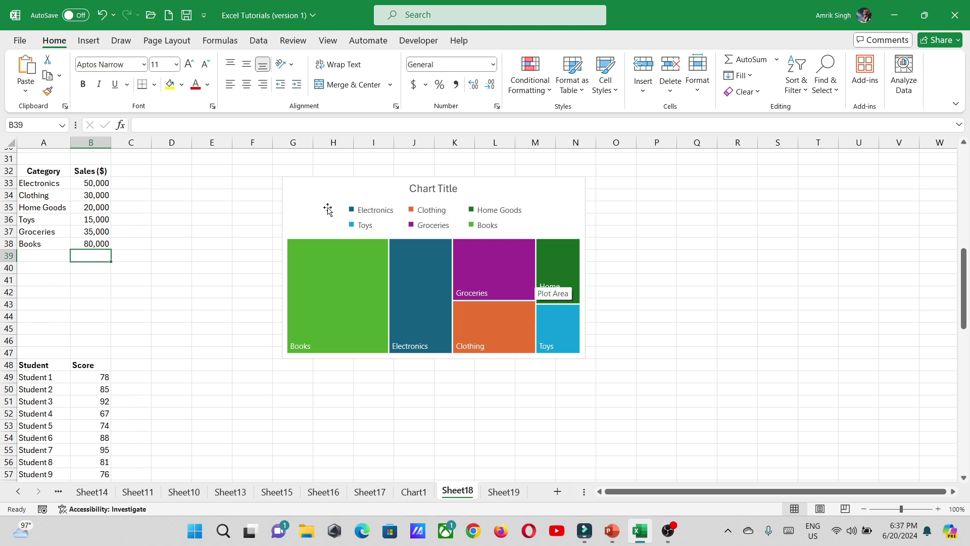
Step: Move the treemap over about columns E to L and insert a sunburst chart from A32:B38 over about columns M to T
drag(336, 190, 247, 168)
click(58, 158)
drag(44, 169, 107, 244)
click(98, 41)
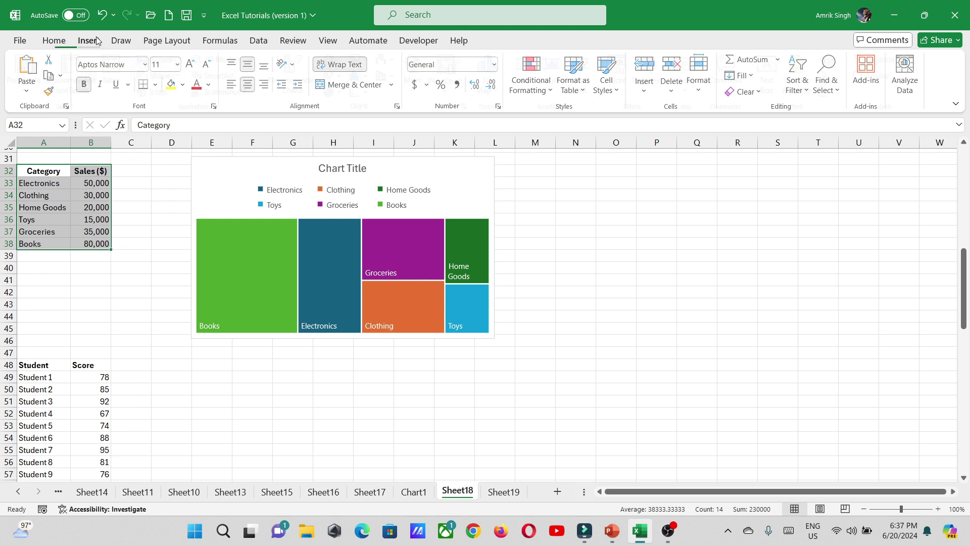
click(366, 59)
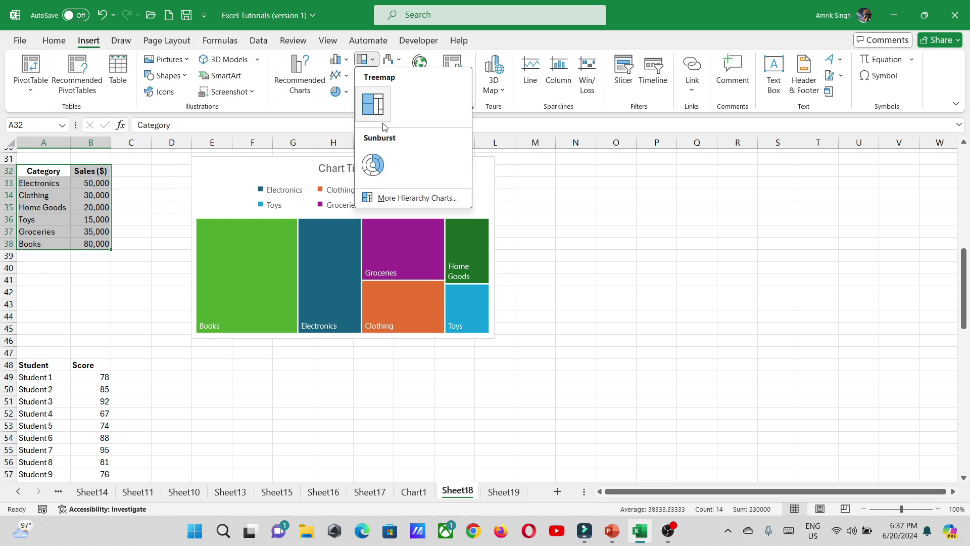
click(375, 169)
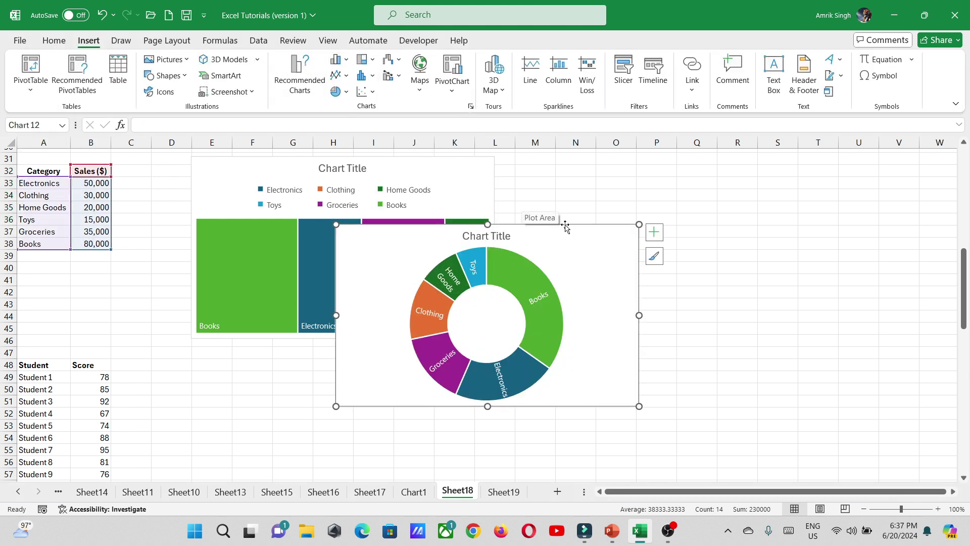
drag(553, 212, 629, 183)
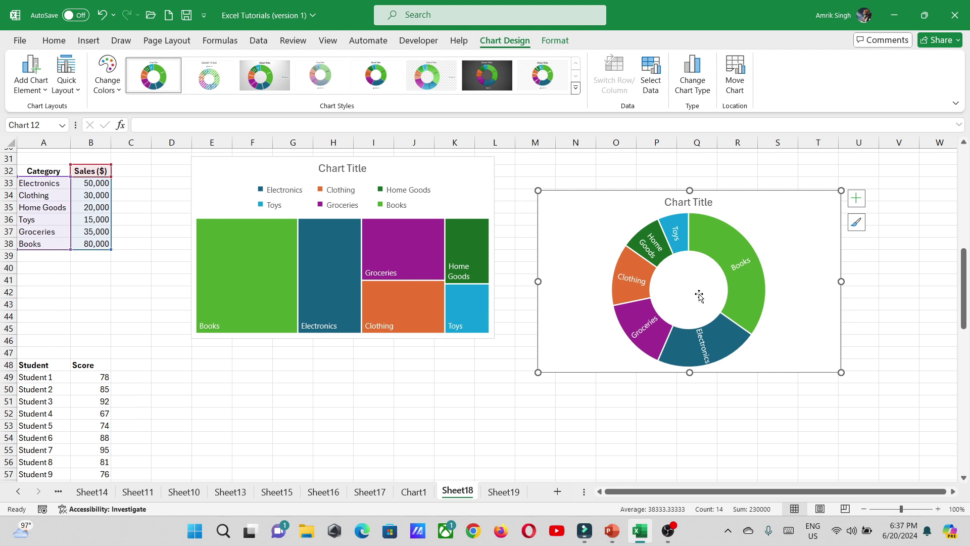
click(66, 75)
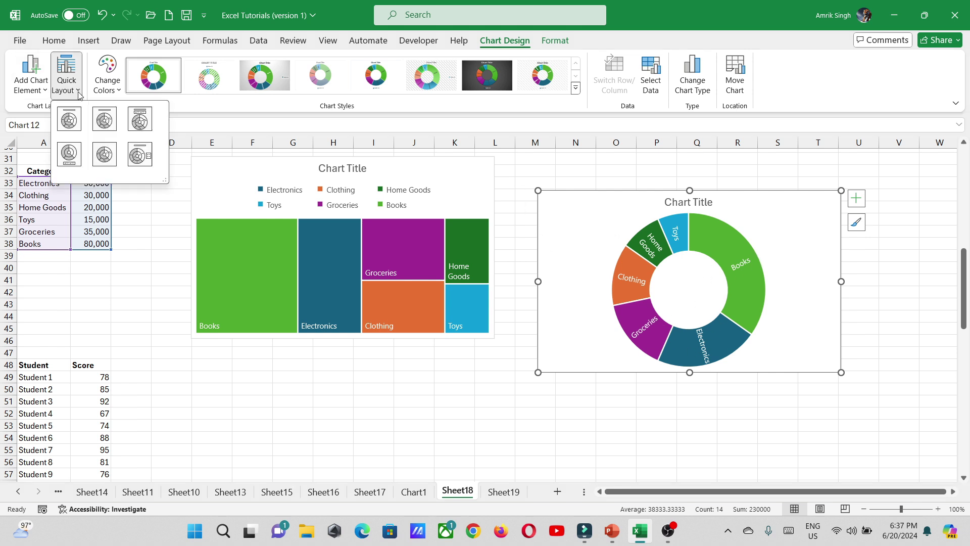
key(Escape)
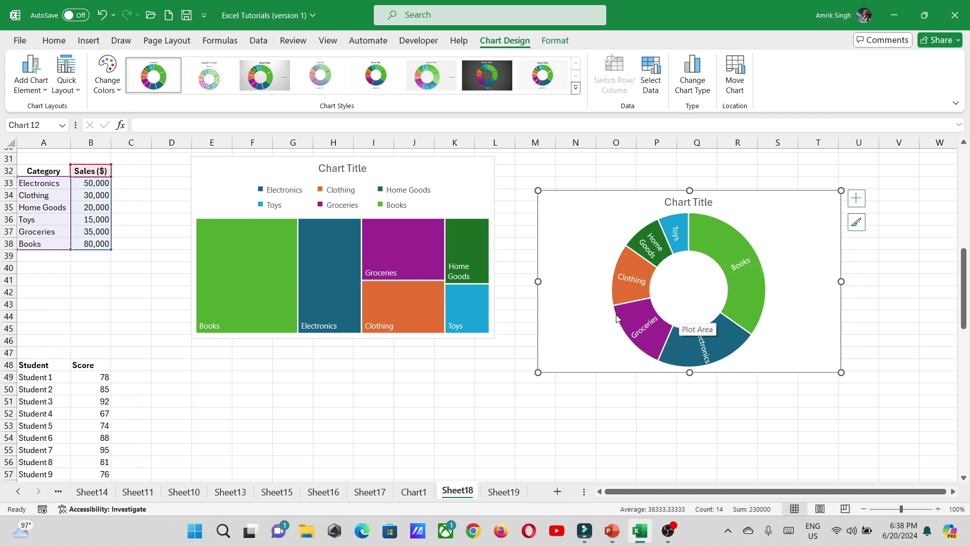
Step: Insert a histogram chart from the student score table A48:B63
scroll(37, 380, down, 3)
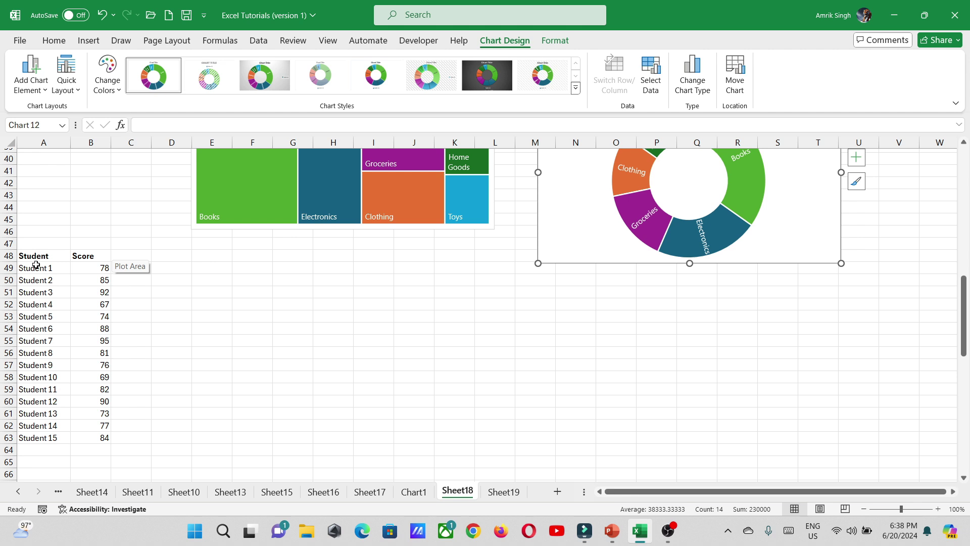
drag(35, 256, 95, 437)
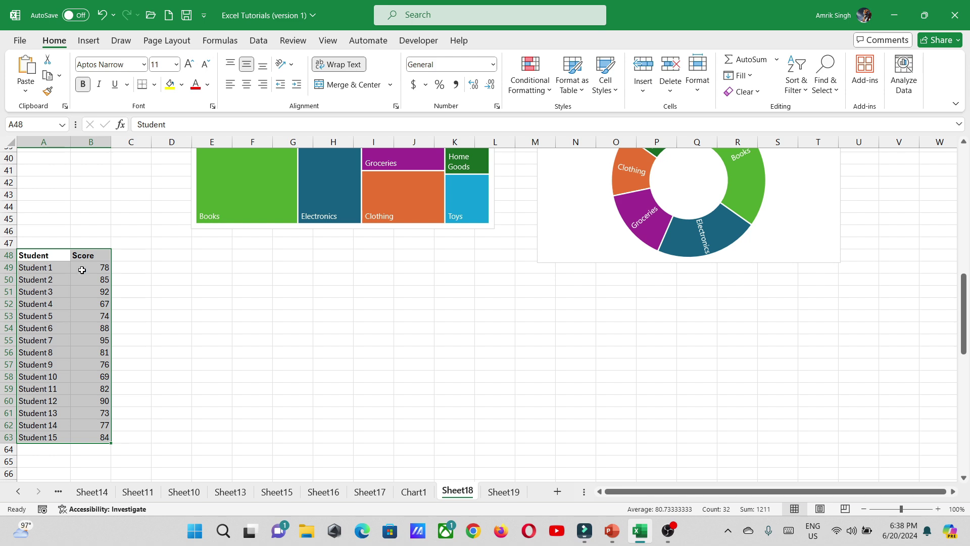
click(90, 43)
click(364, 76)
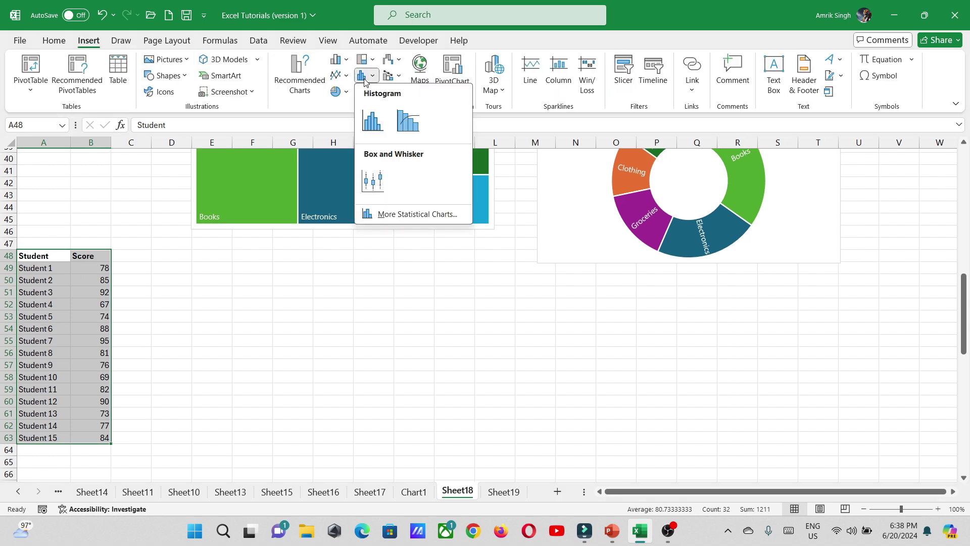
click(371, 126)
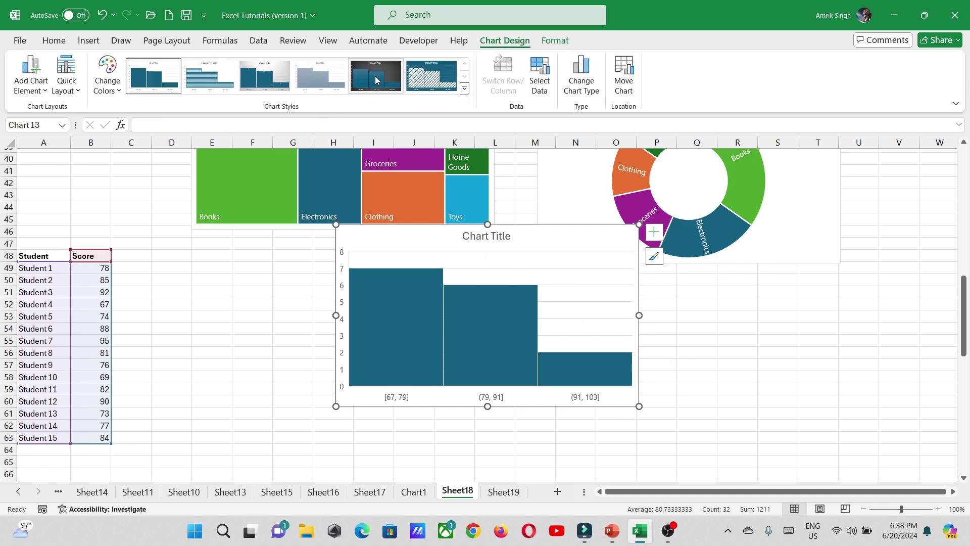
Step: Change the student score chart to Box and Whisker, make it taller, and place it over about columns N to U
click(373, 78)
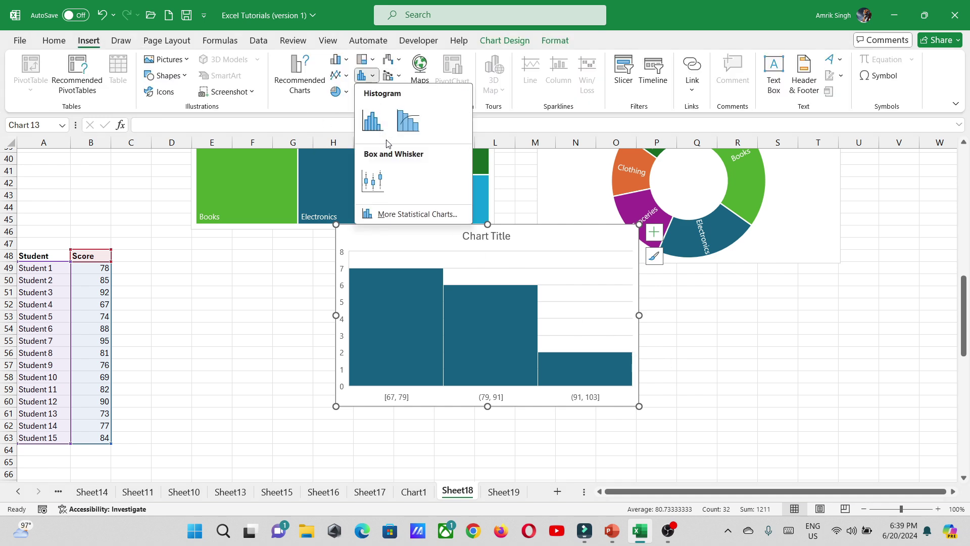
click(375, 178)
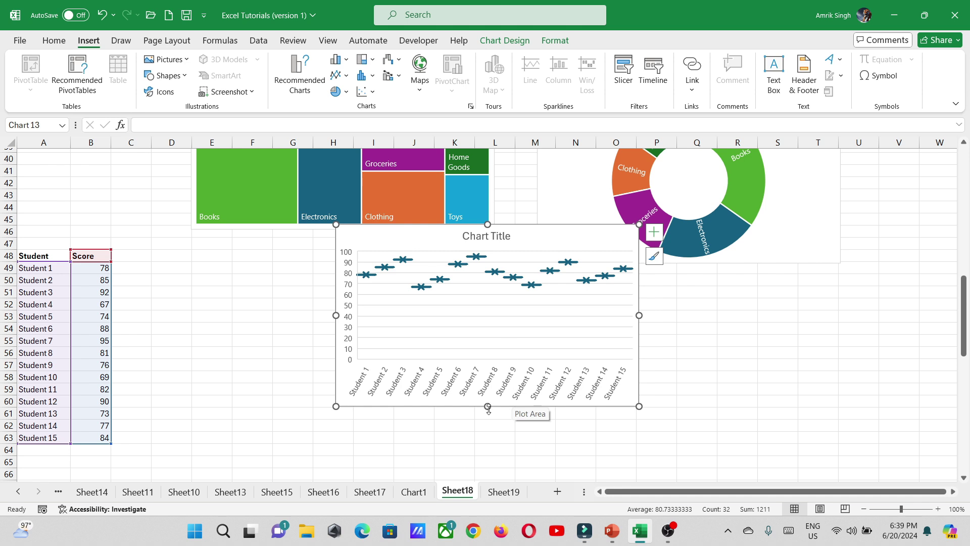
drag(487, 406, 488, 448)
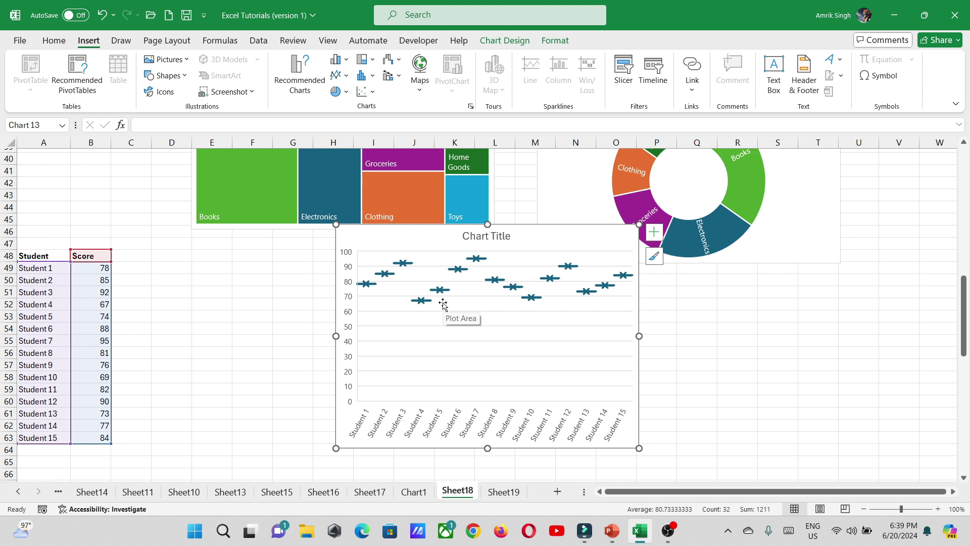
drag(552, 239, 776, 287)
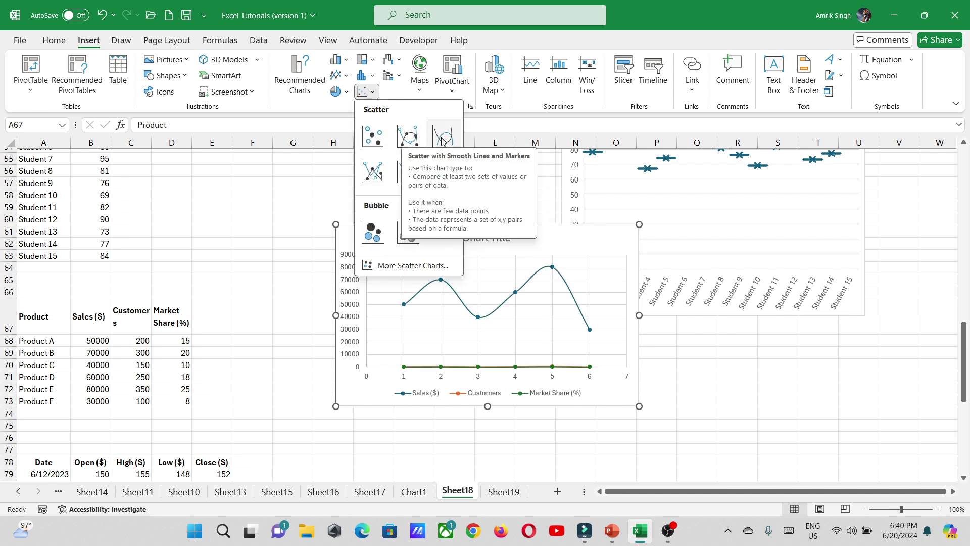
Step: Insert a Scatter with Smooth Lines and Markers chart from the product table A67:D73
click(407, 136)
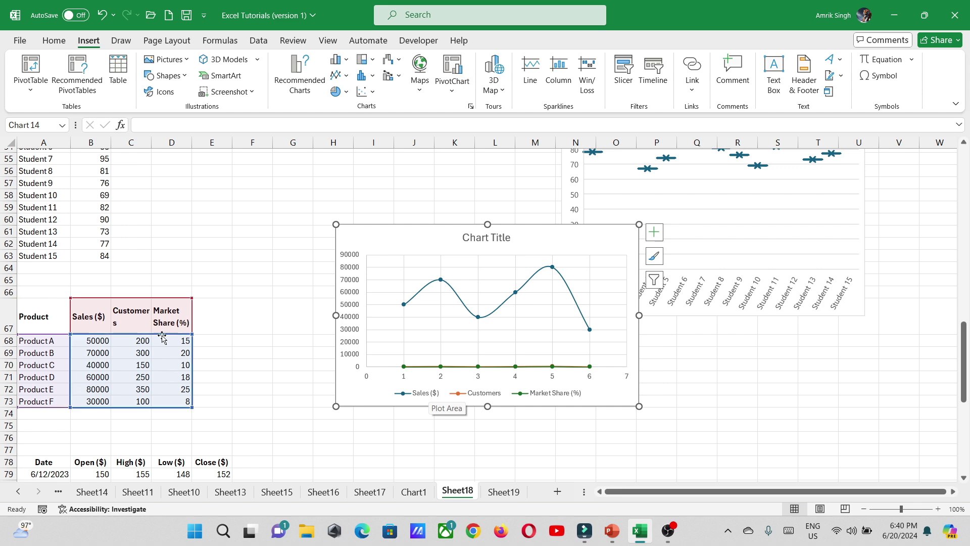
scroll(162, 338, down, 1)
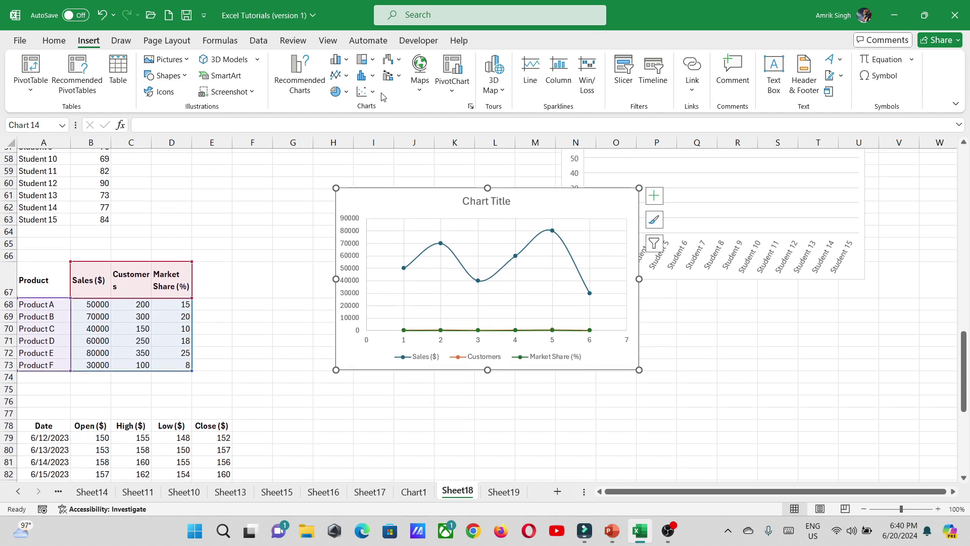
Step: Insert a markers-only scatter chart from the category sales table A32:B38 and place it over the treemap in about columns E to L
drag(44, 243, 101, 317)
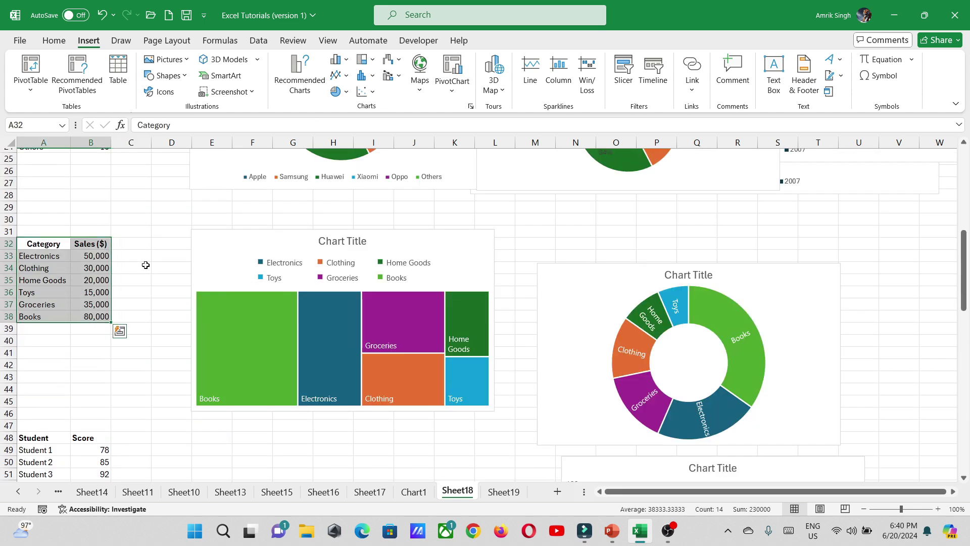
click(365, 89)
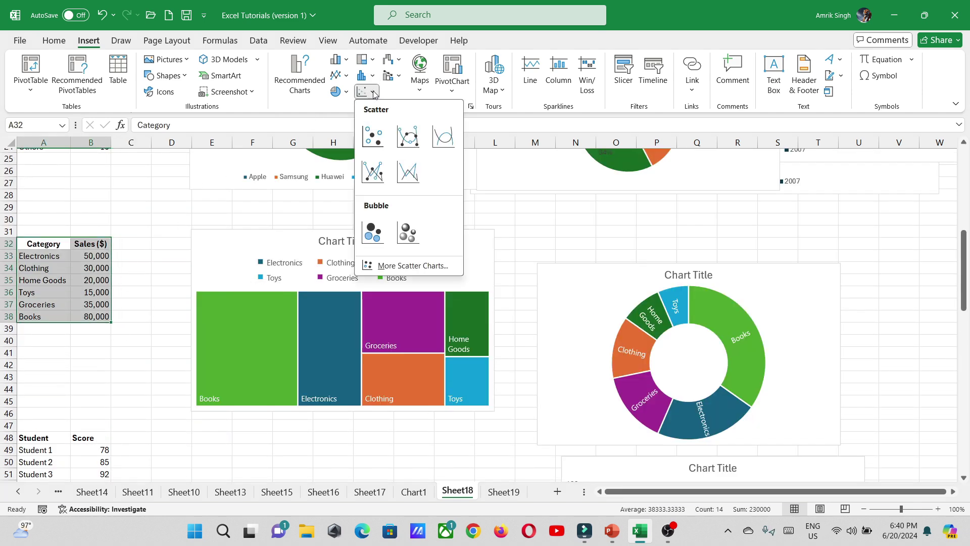
click(373, 136)
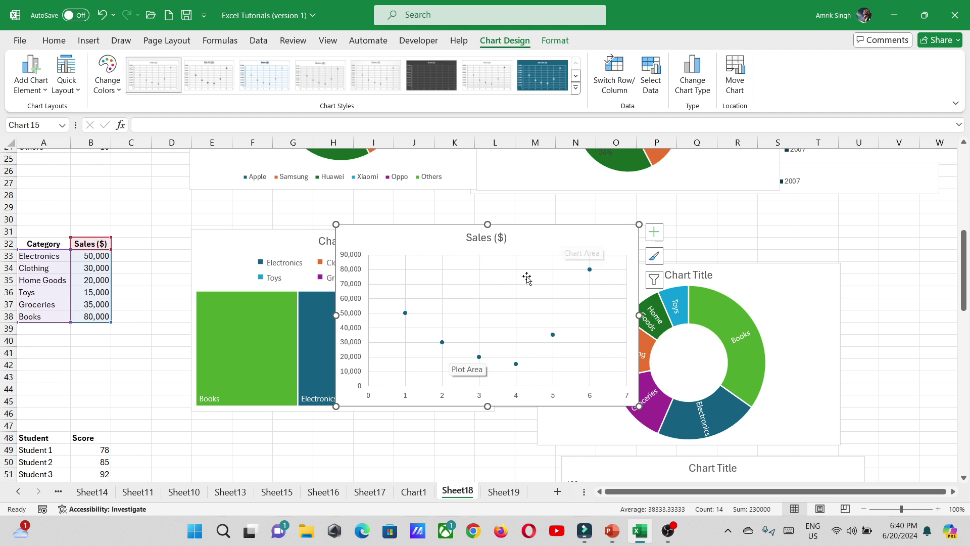
drag(536, 239, 391, 244)
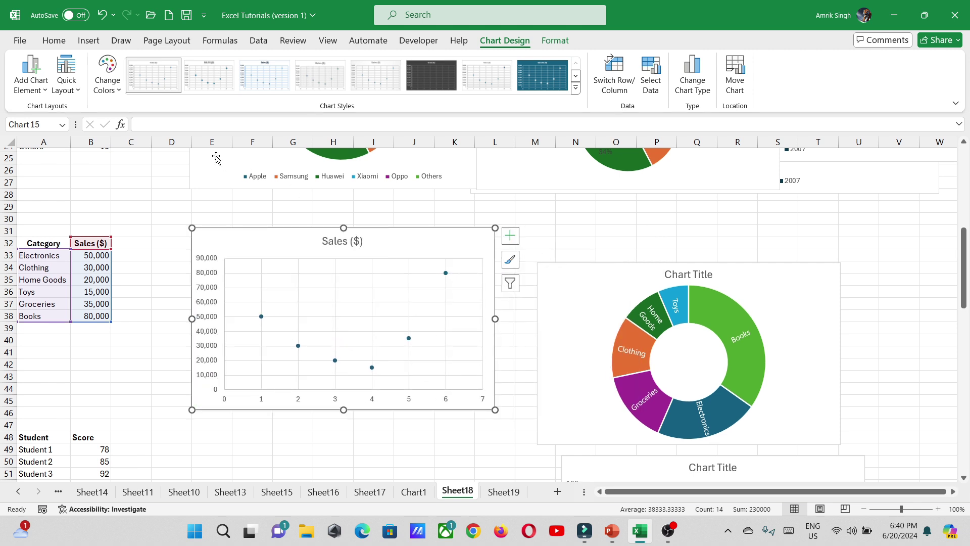
Step: Insert a 3-D bubble chart from the category sales table A32:B38
drag(44, 243, 88, 310)
click(88, 40)
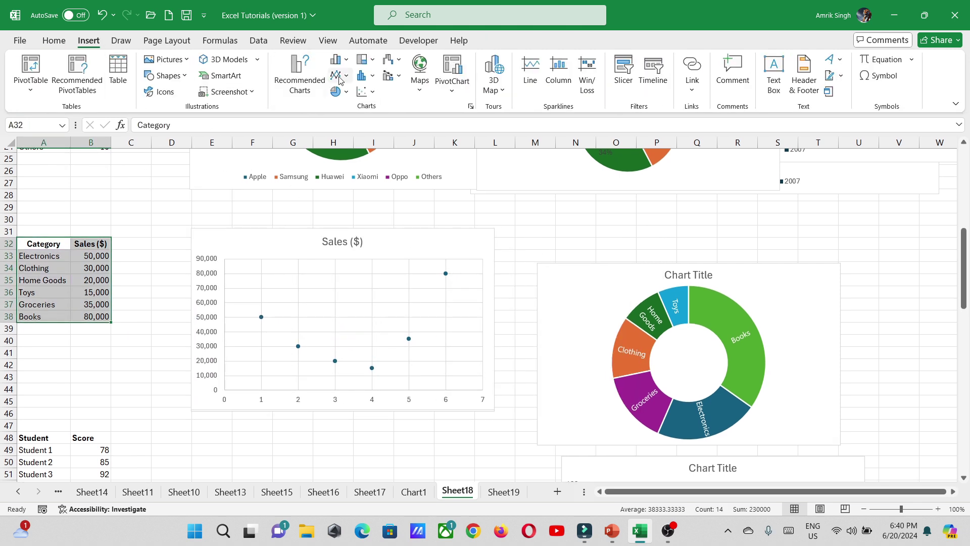
click(365, 92)
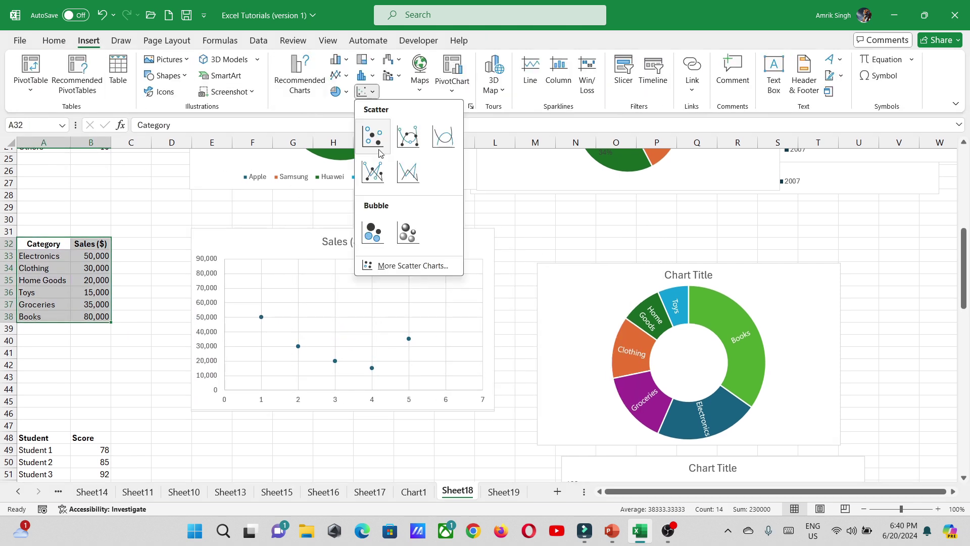
click(408, 233)
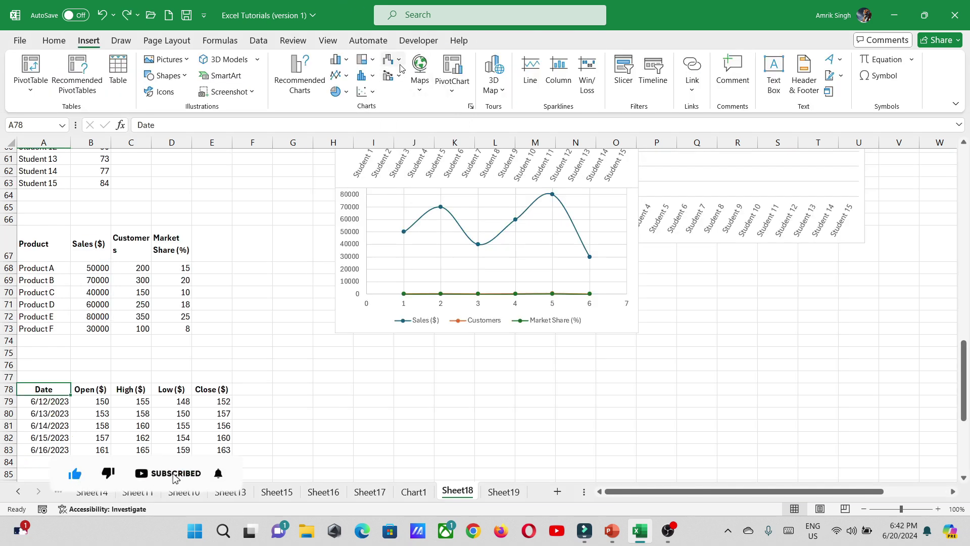
Step: Insert a stock chart from the daily price table A78:E83
click(393, 59)
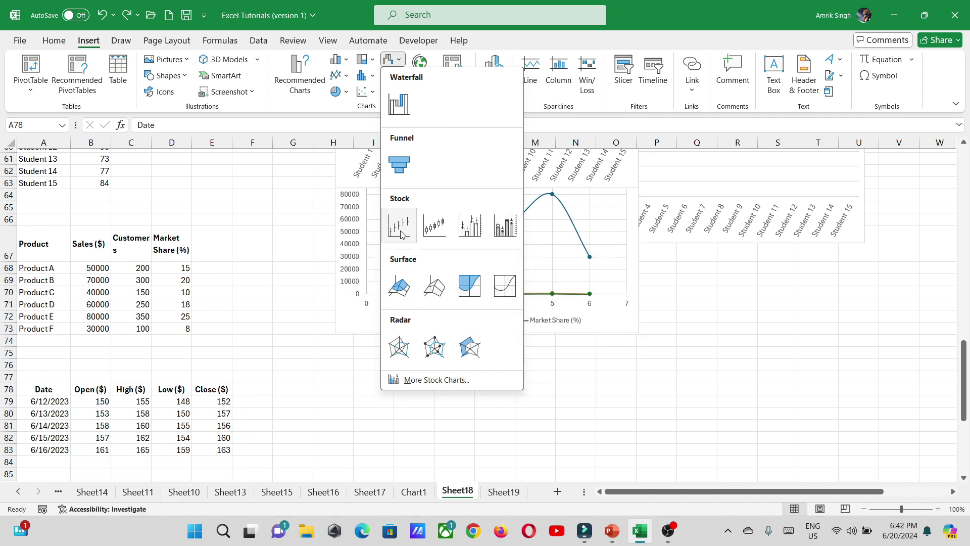
click(435, 225)
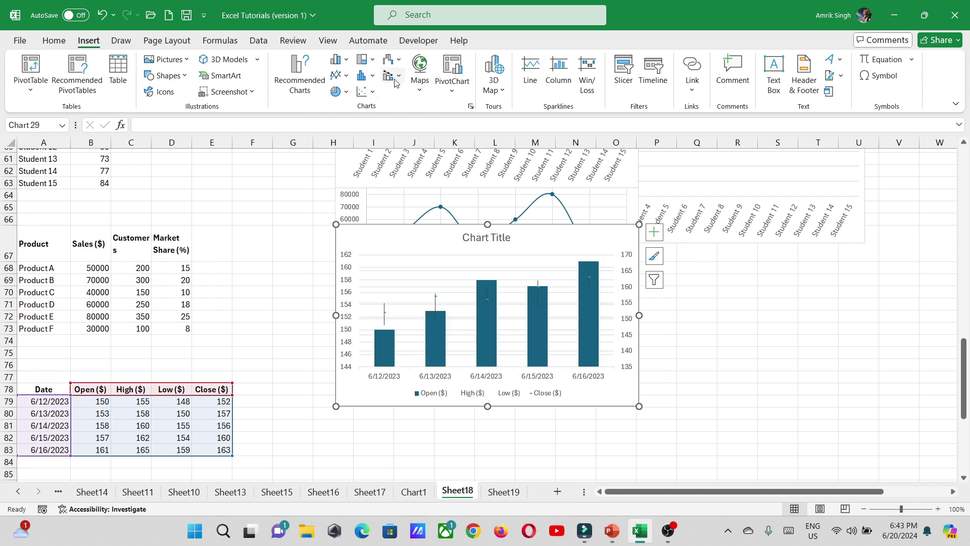
Step: Insert a Clustered Column - Line combo chart from the drinks table A3:H13
click(395, 81)
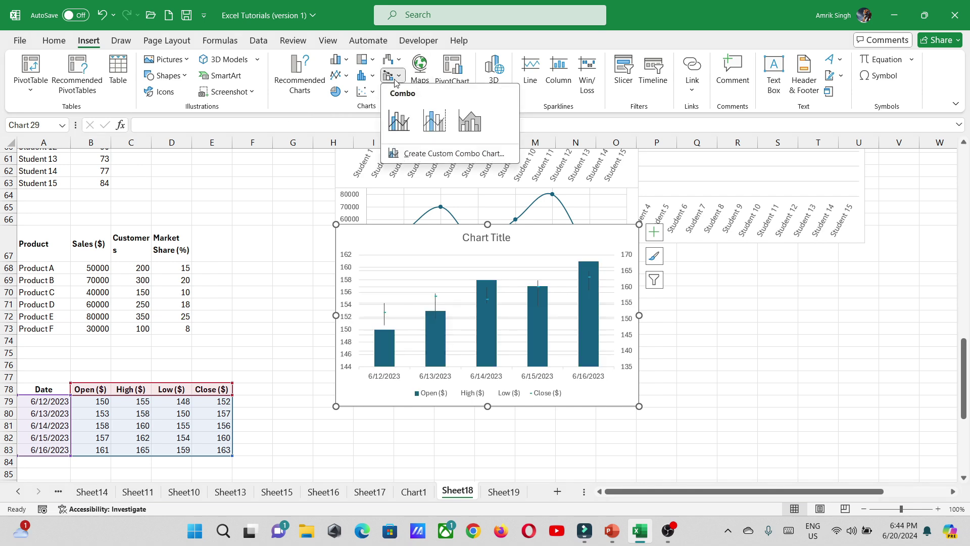
click(270, 303)
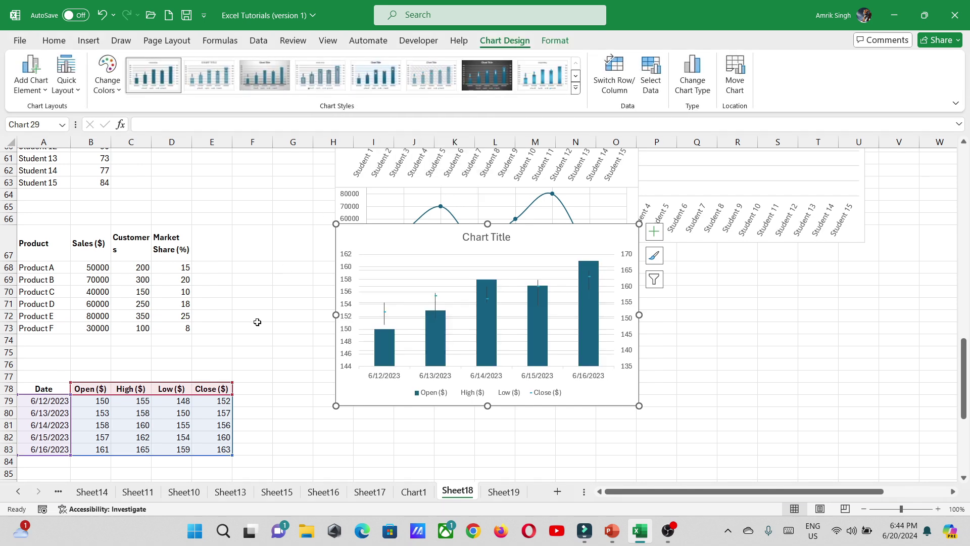
click(284, 264)
scroll(287, 254, up, 4)
scroll(287, 255, up, 16)
drag(51, 194, 332, 309)
click(88, 41)
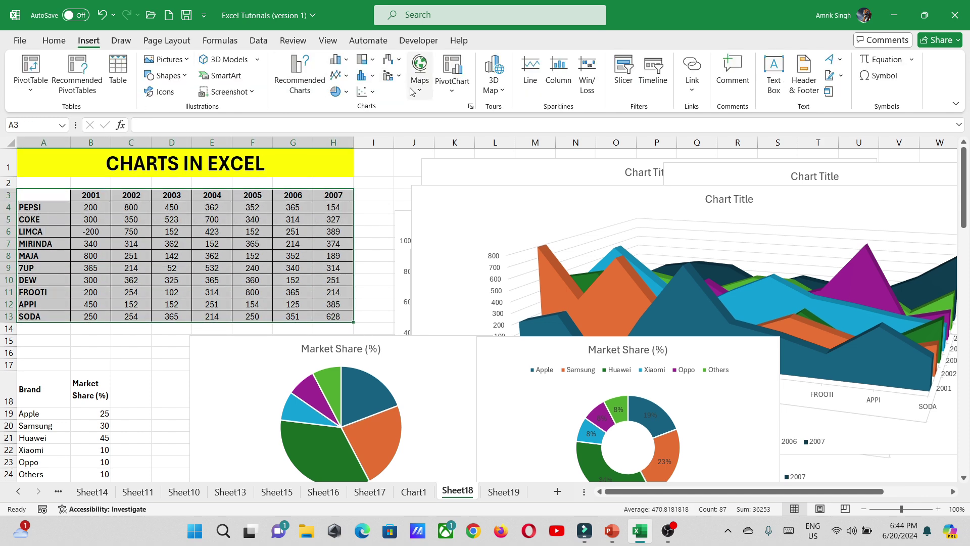
click(393, 76)
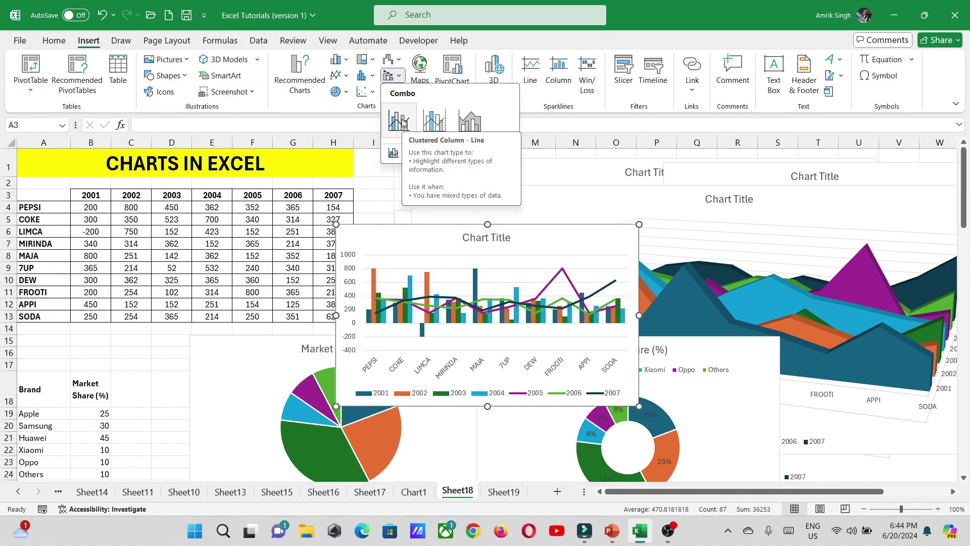
click(399, 121)
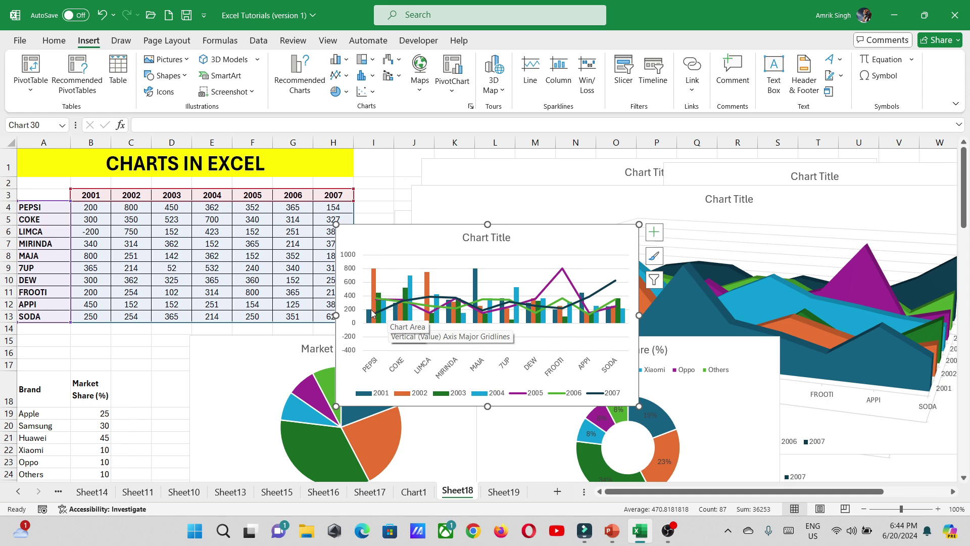
Step: Enlarge the combo chart and position it over about columns I to T
drag(639, 224, 848, 149)
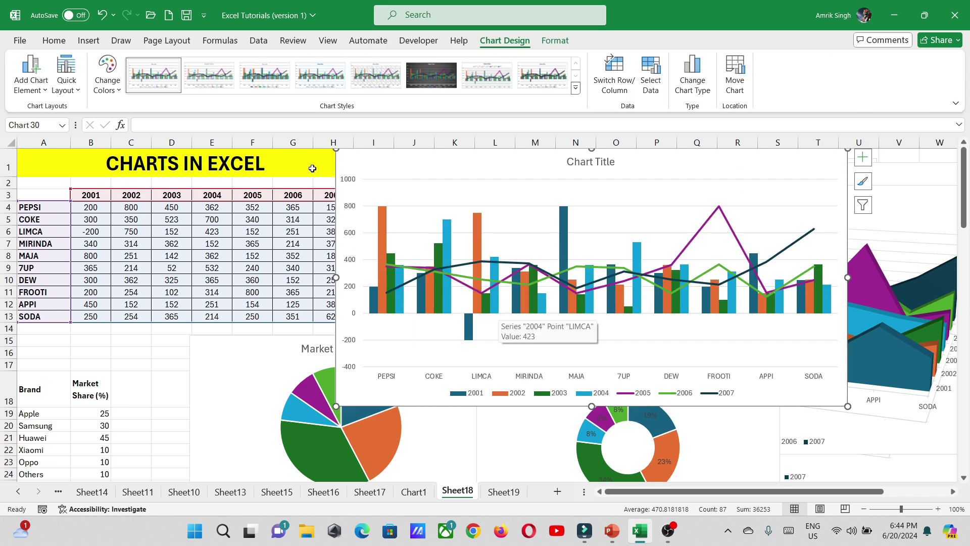
click(365, 172)
drag(365, 173, 366, 195)
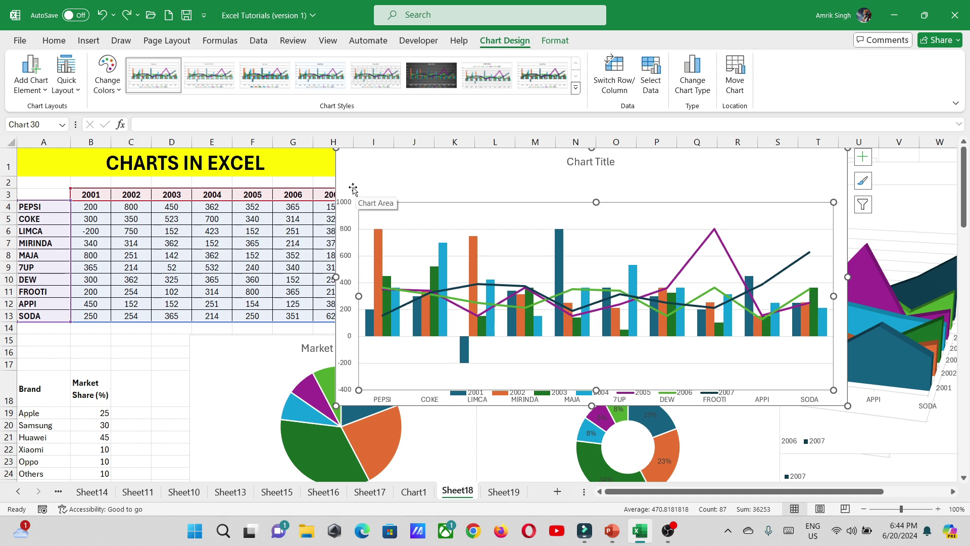
drag(357, 190, 362, 167)
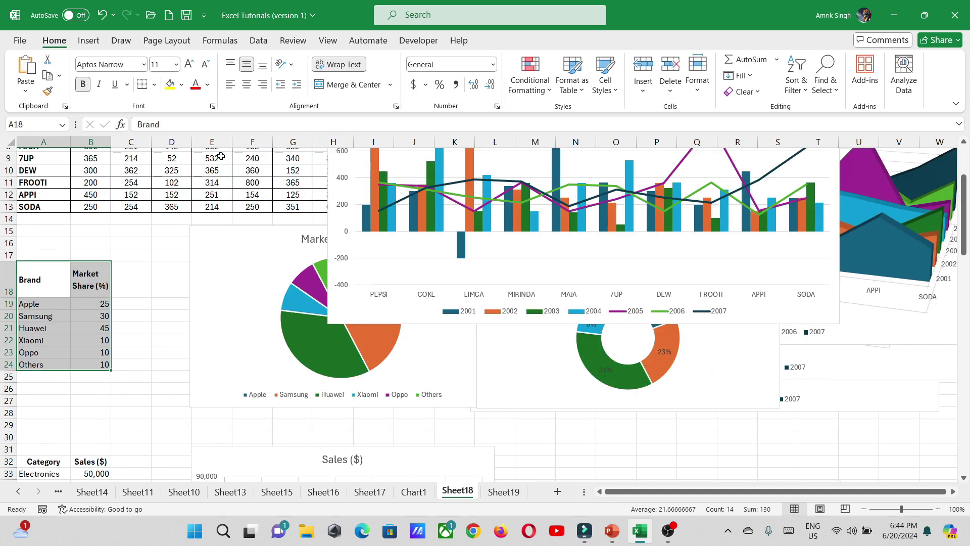
Step: Insert a funnel chart from the brand market share table A18:B24
click(91, 41)
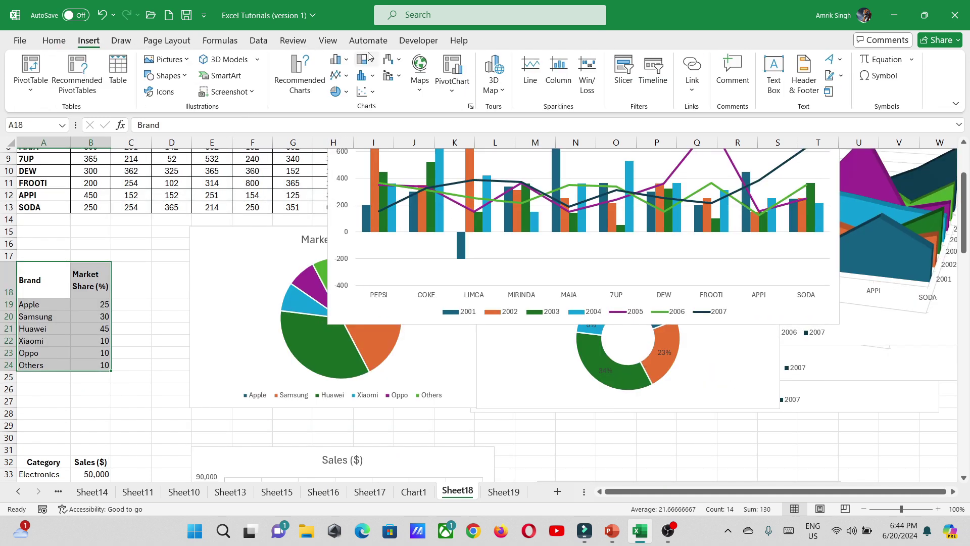
click(399, 77)
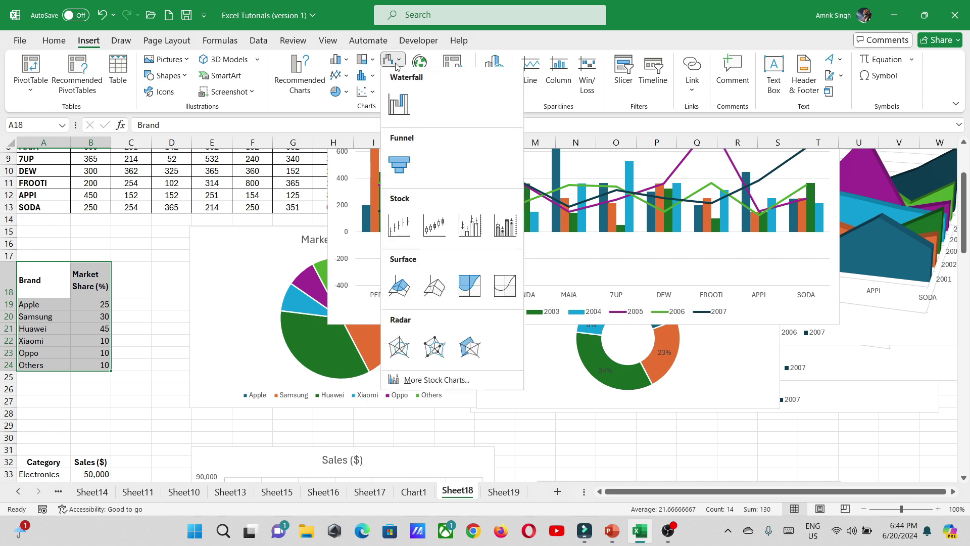
click(410, 166)
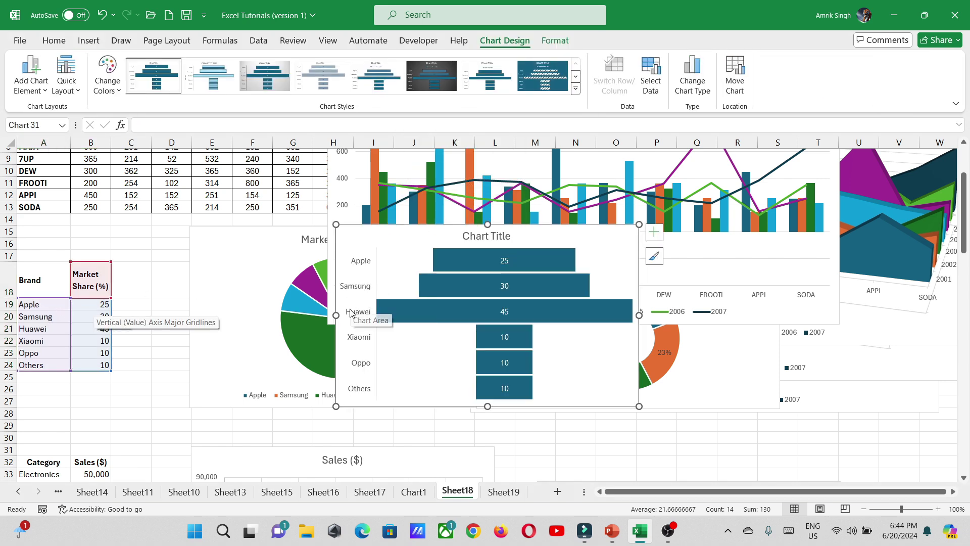
click(131, 400)
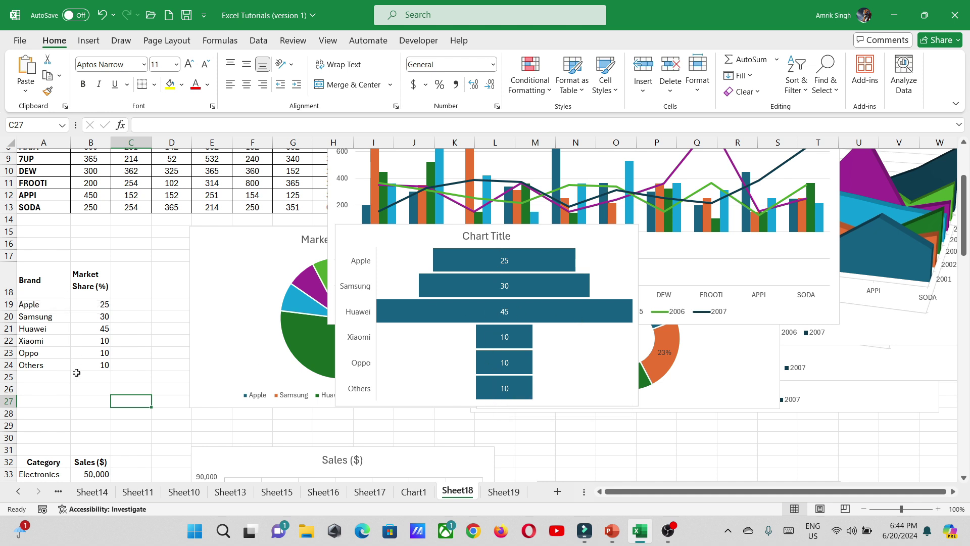
click(268, 275)
Step: Insert a filled map chart from the countries sales table A91:B98
scroll(68, 284, down, 11)
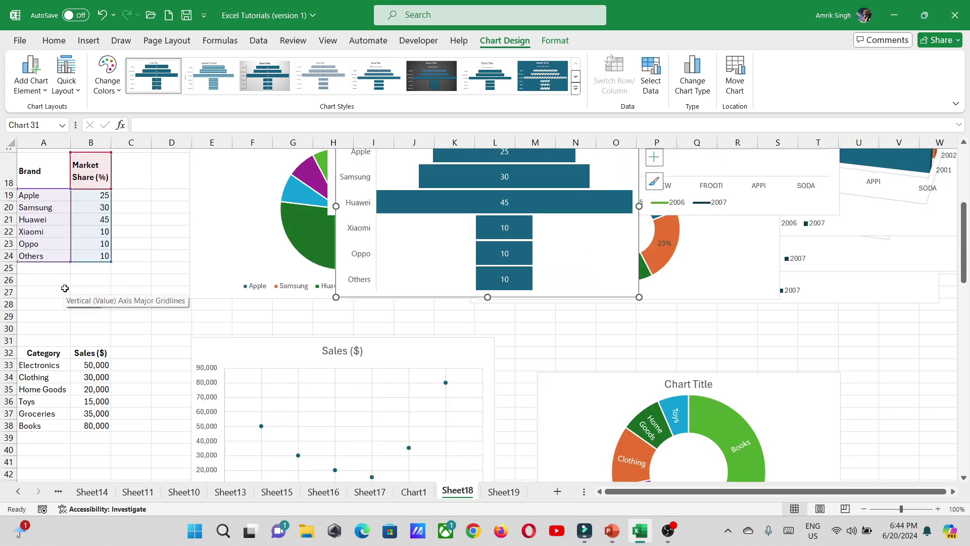
scroll(71, 284, down, 14)
drag(50, 221, 94, 302)
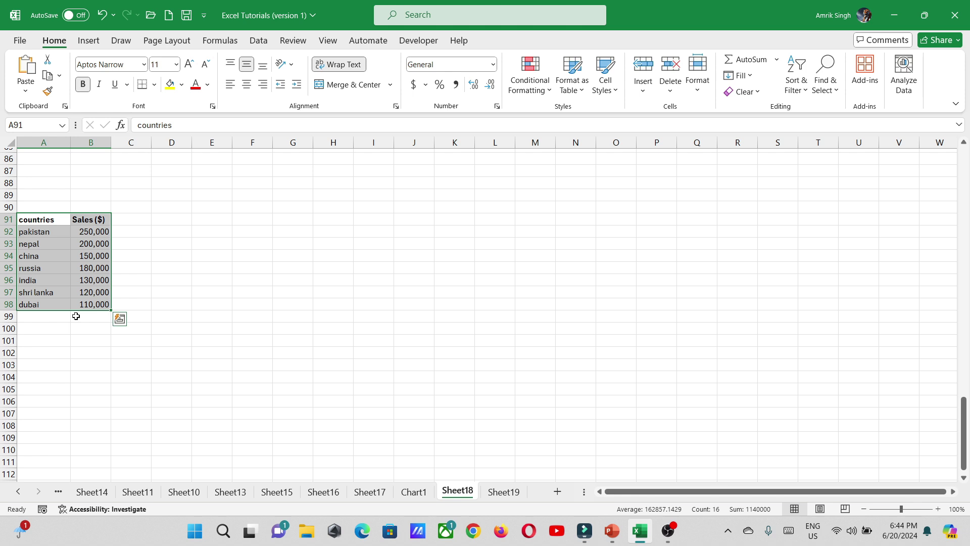
click(88, 40)
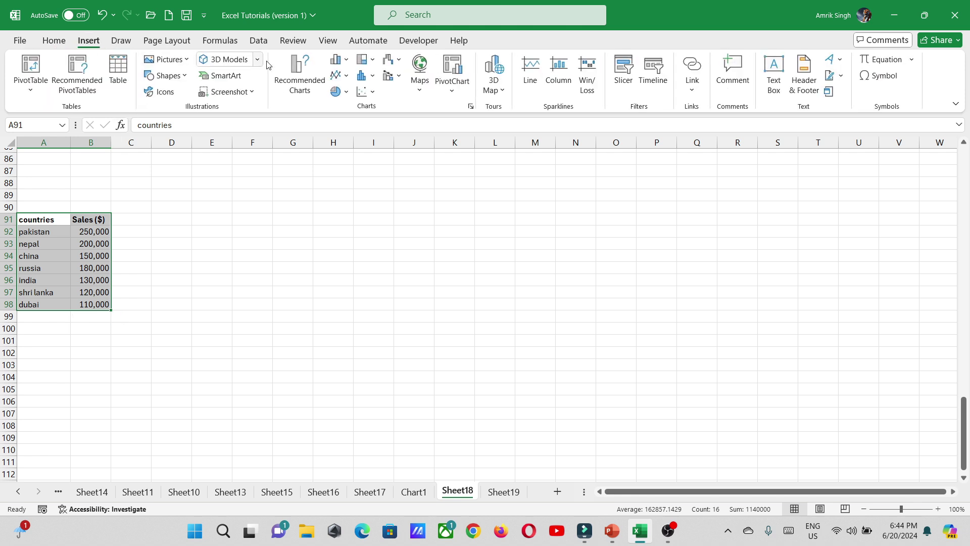
click(422, 93)
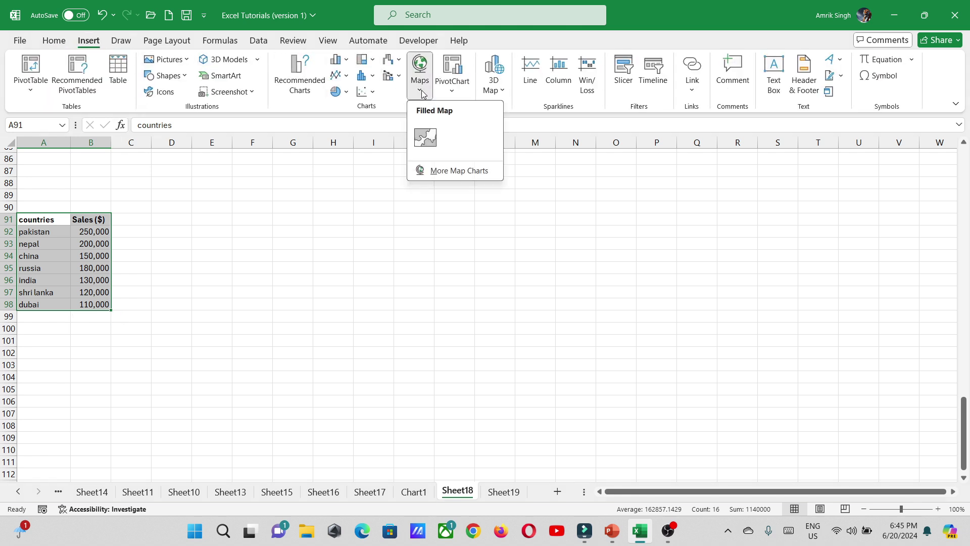
click(431, 145)
Step: Move the map chart beside the countries table and enlarge it to cover about columns E to R, rows 87 to 110
drag(374, 242, 278, 204)
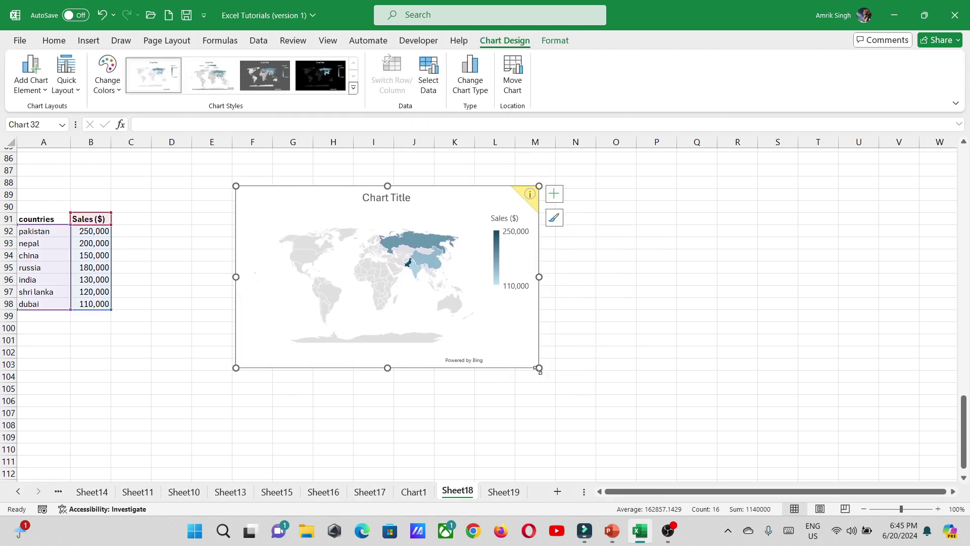
drag(539, 369, 743, 451)
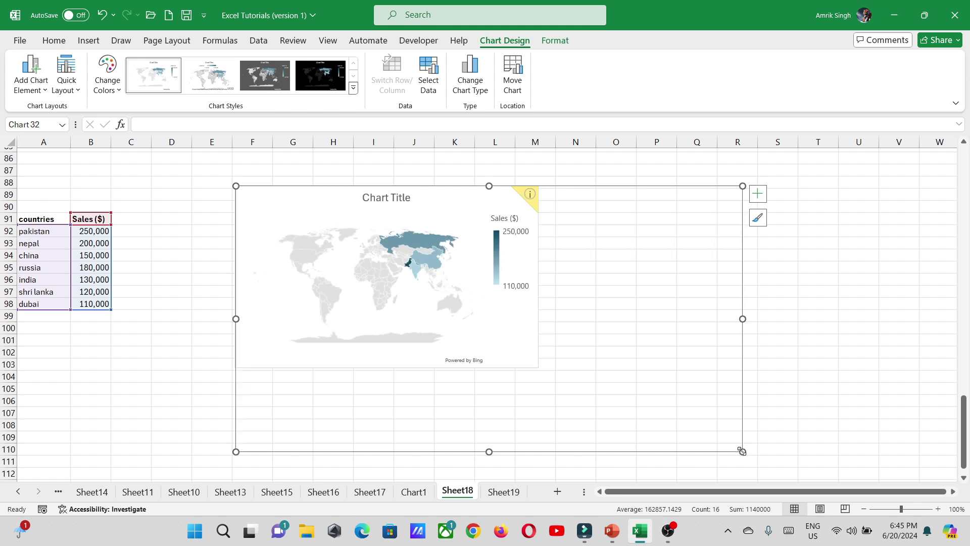
drag(236, 186, 213, 163)
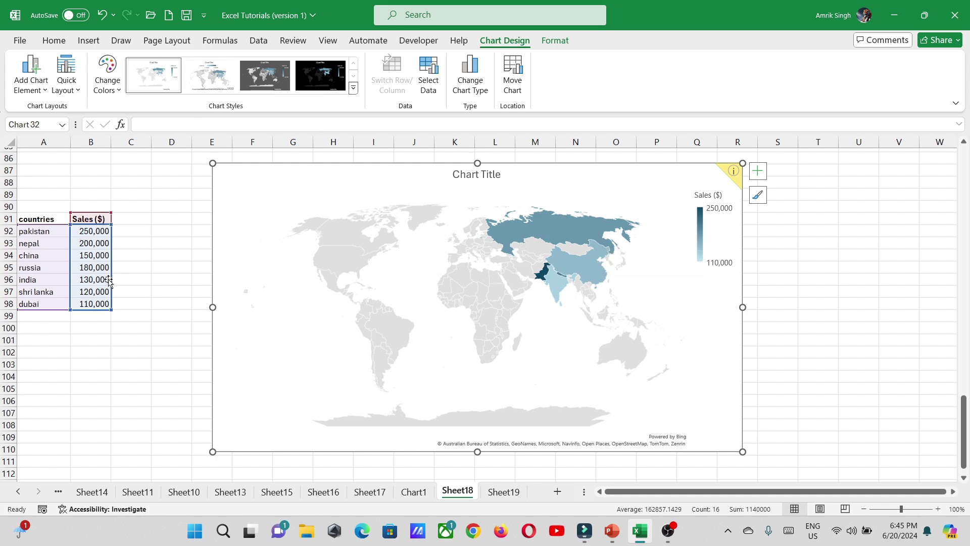
Step: Set the sales value for india in cell B96 to 5000000
click(91, 278)
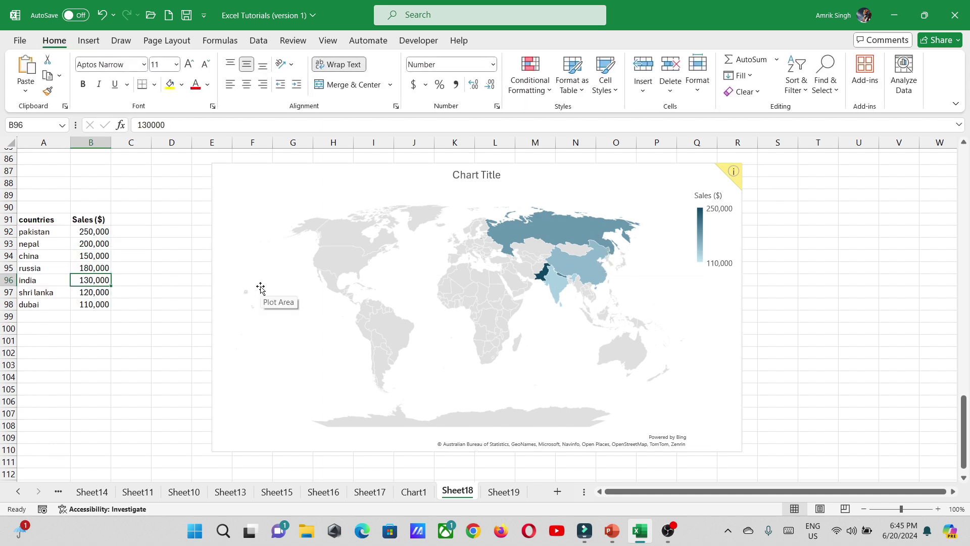
text(5000000)
key(Return)
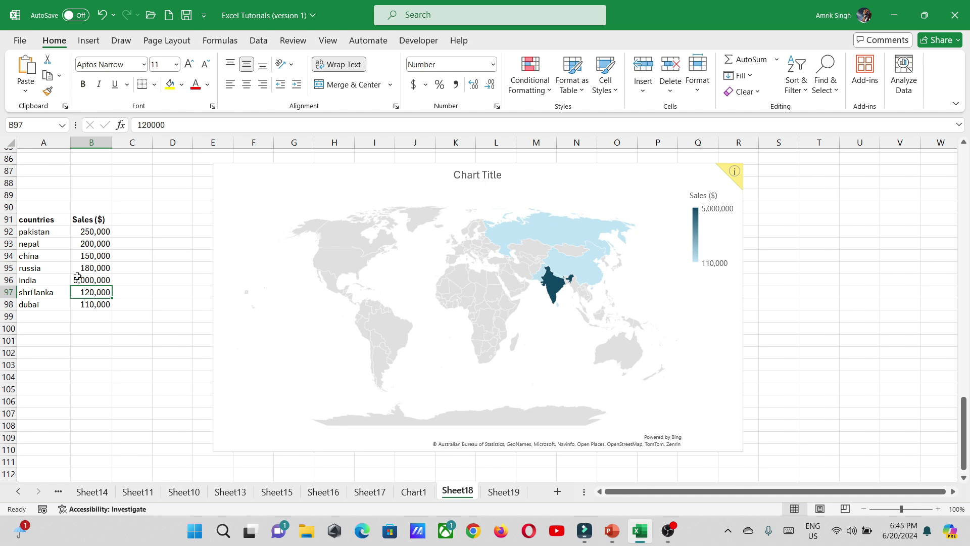
Step: Replace dubai with France in cell A98 of the countries table
click(49, 303)
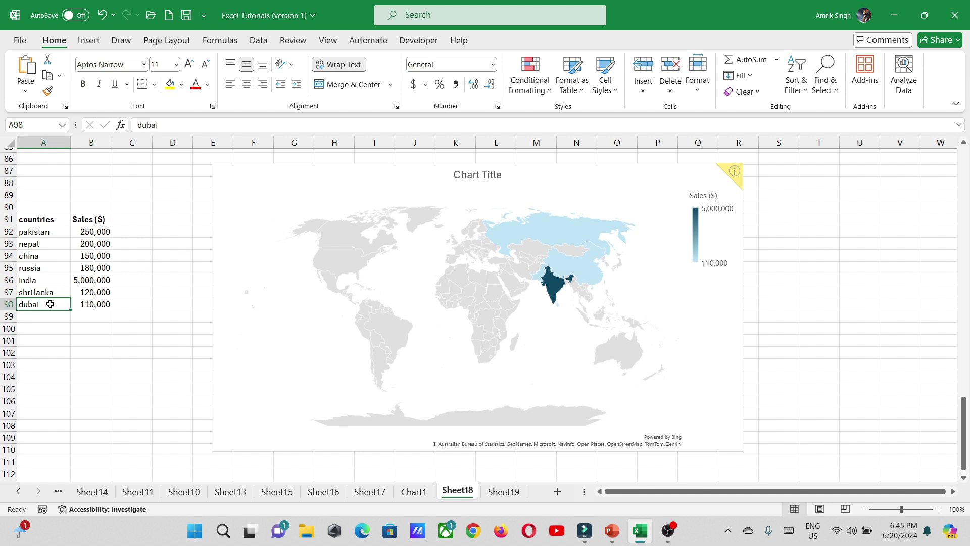
text(France)
key(Return)
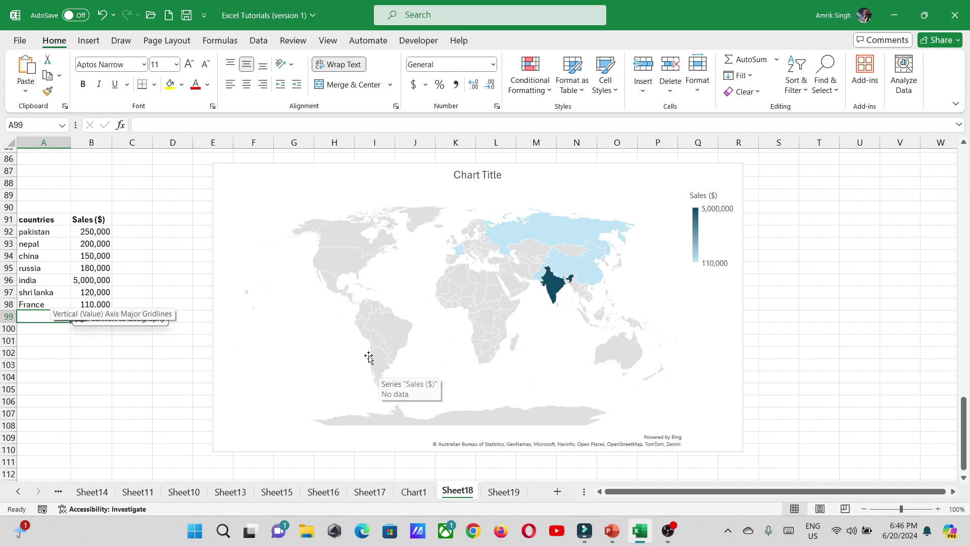
click(183, 244)
click(277, 222)
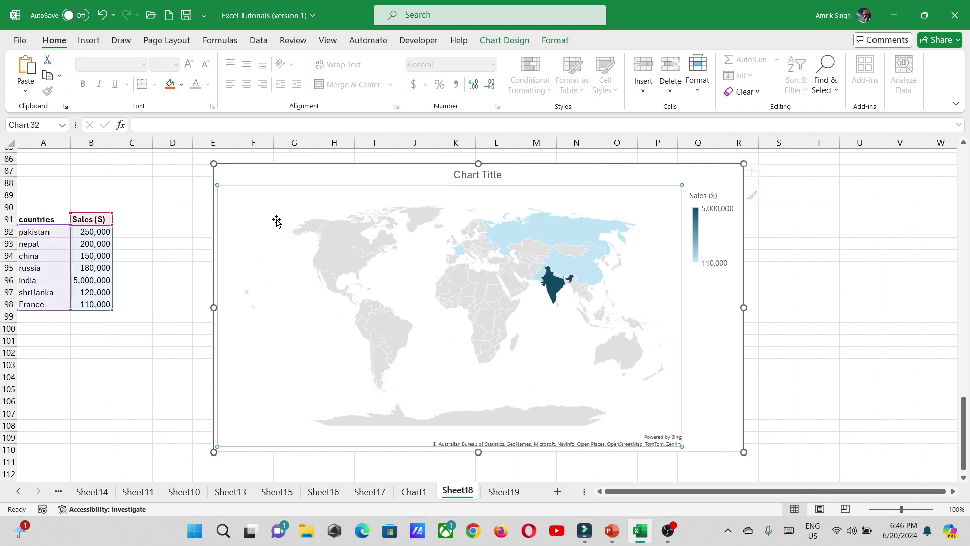
click(89, 40)
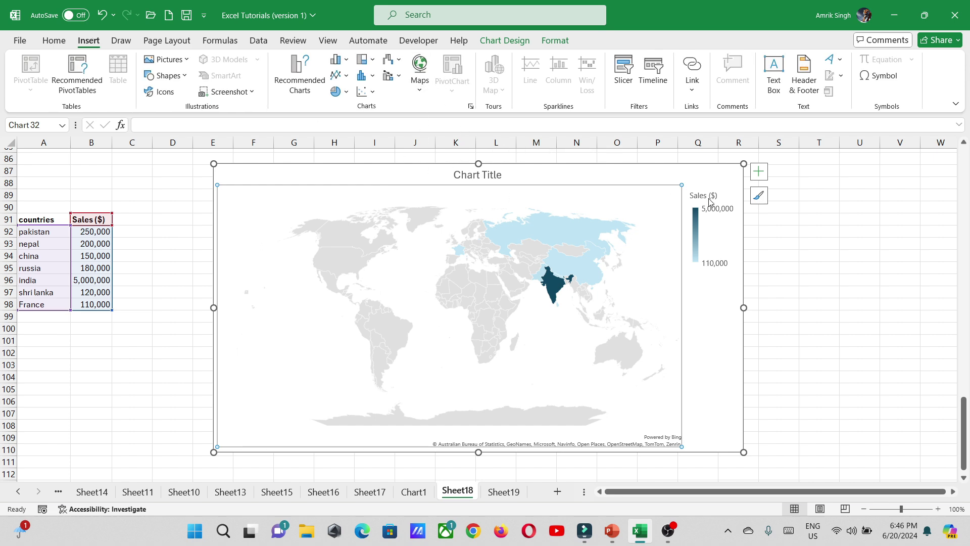
click(842, 243)
Step: Move the funnel chart off the combo chart to about columns A to G, below the drinks table
scroll(763, 293, up, 8)
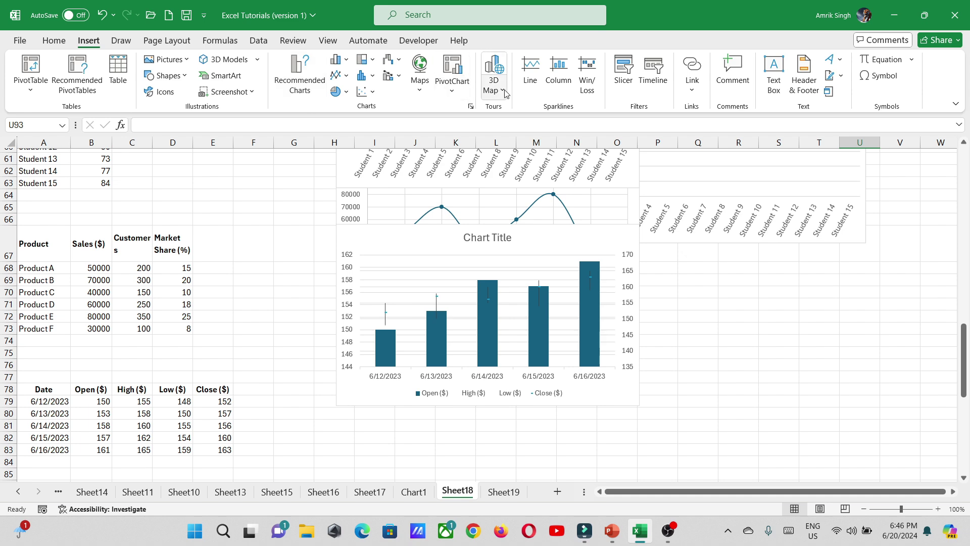
scroll(473, 223, up, 10)
scroll(472, 222, up, 10)
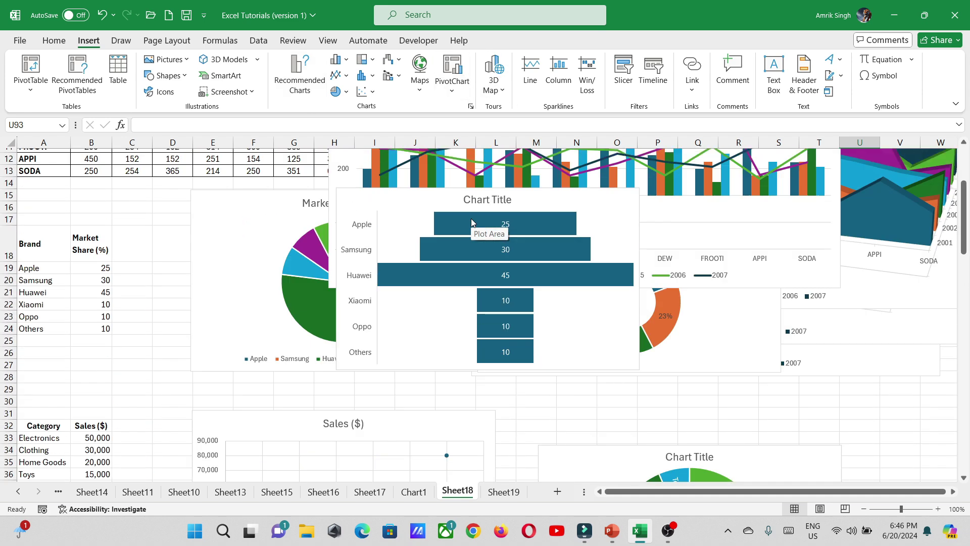
click(509, 245)
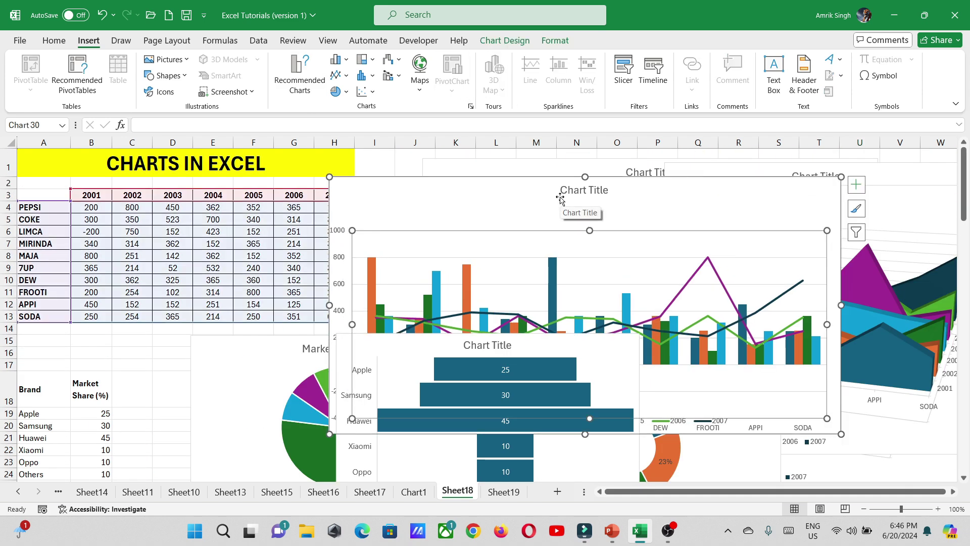
click(552, 347)
drag(553, 347, 228, 345)
scroll(263, 269, down, 2)
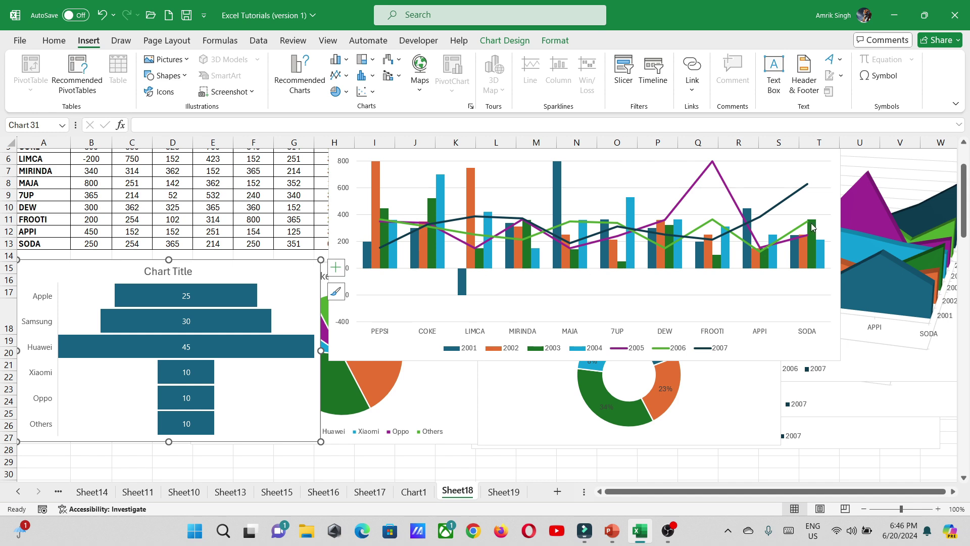
Step: Resize the combo chart to about 7.72 by 4.43 inches and position it over about columns B to M
scroll(813, 227, down, 2)
drag(820, 283, 786, 386)
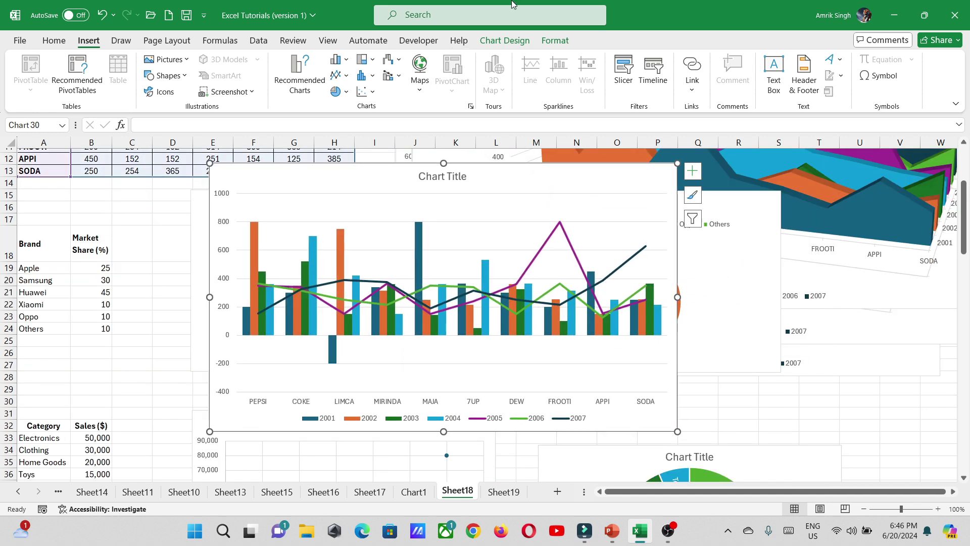
click(514, 42)
click(548, 42)
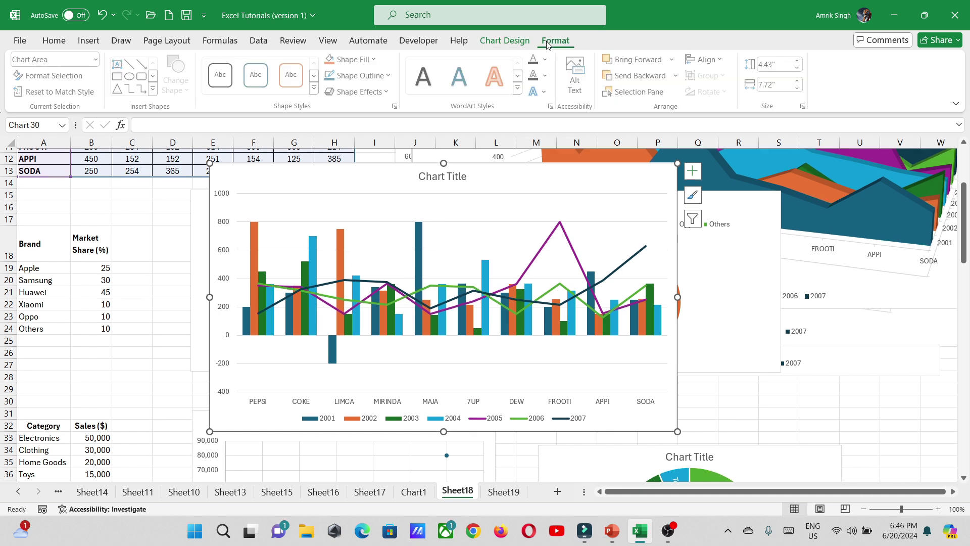
click(507, 44)
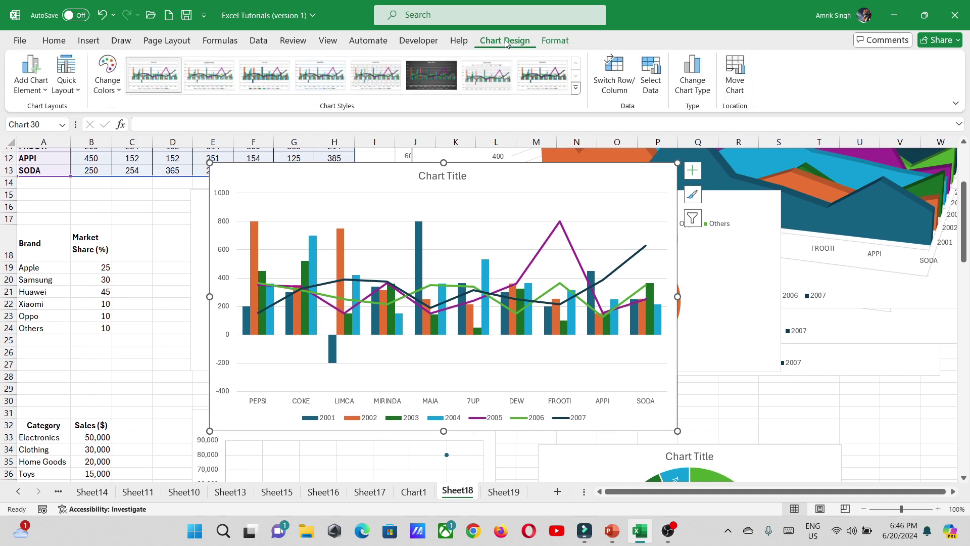
drag(347, 214, 207, 209)
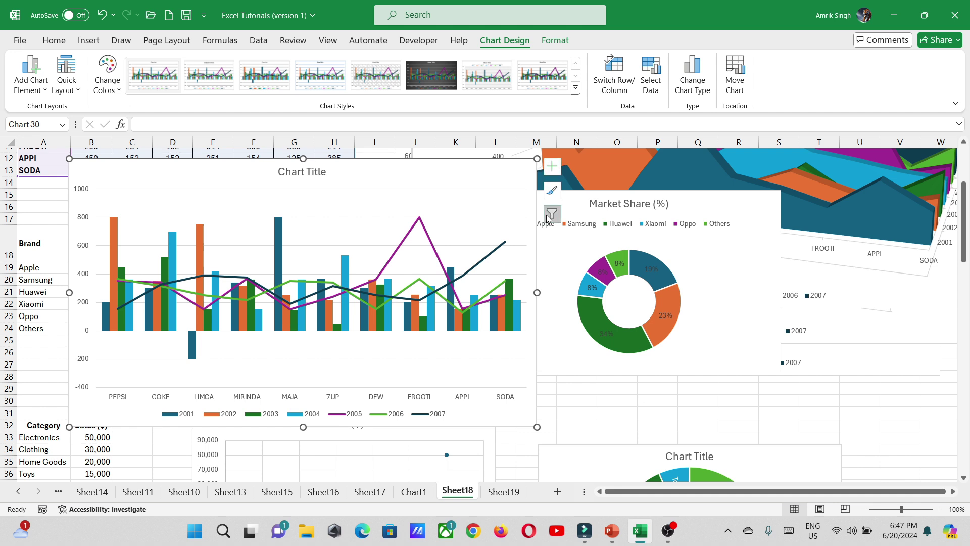
Step: Delete the Market Share doughnut chart and the other overlapping charts, keeping only the clustered column chart beside the drinks table
click(629, 200)
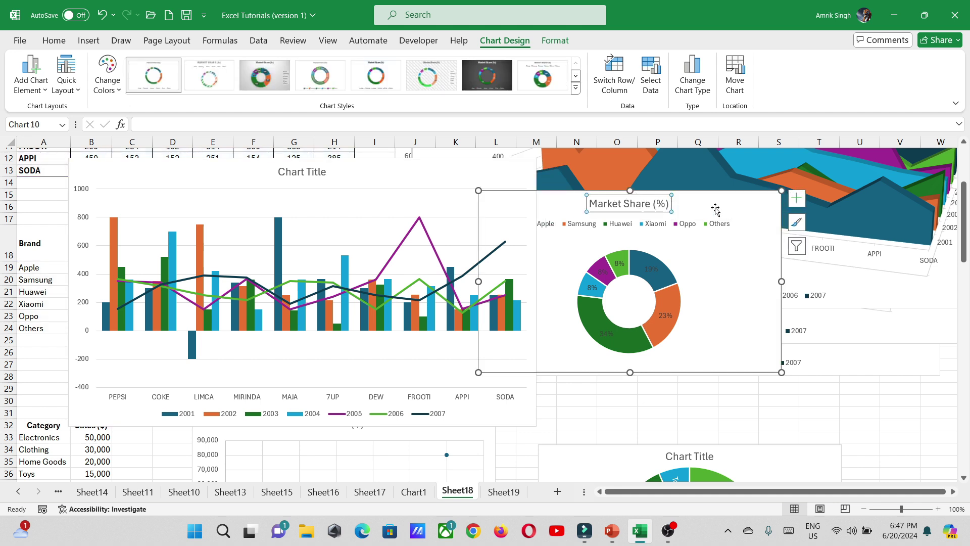
click(733, 201)
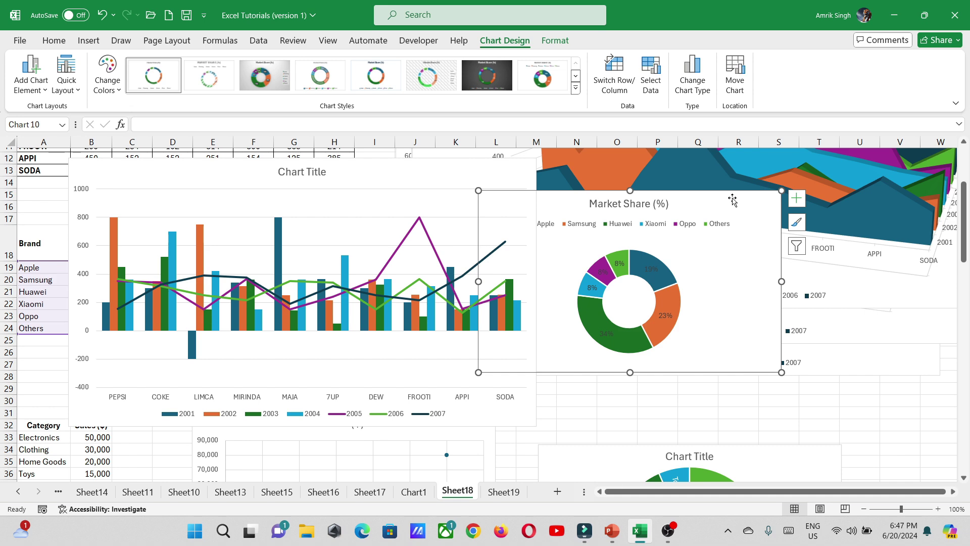
key(Delete)
click(734, 199)
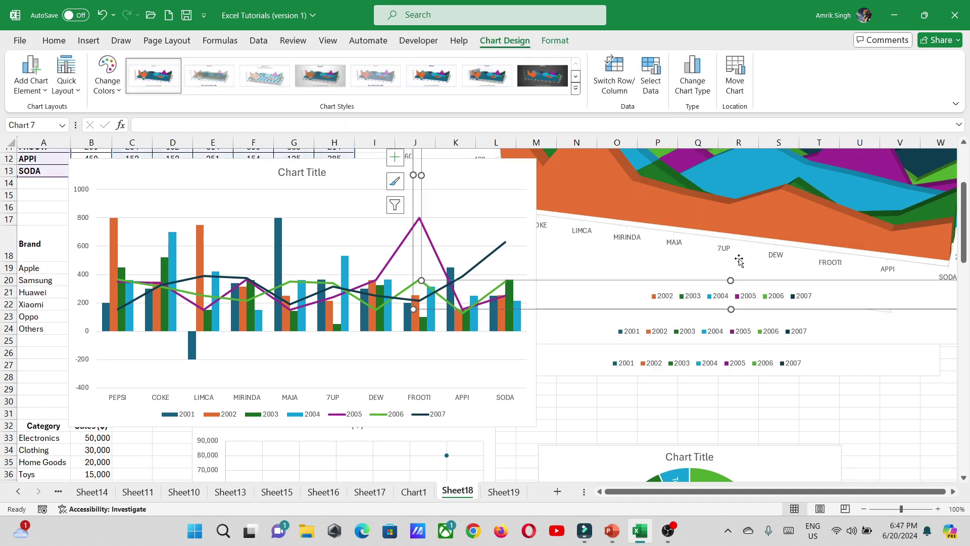
key(Delete)
click(846, 316)
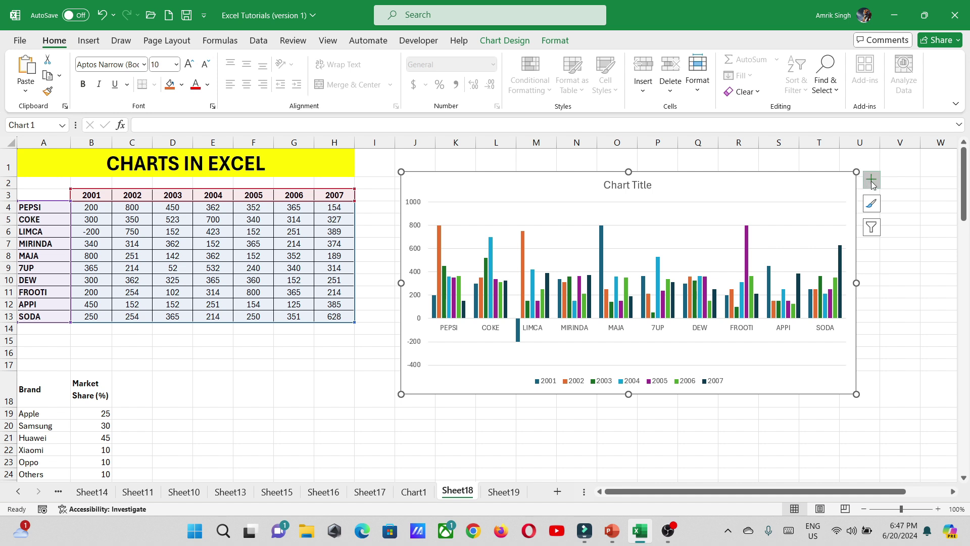
Step: Turn the data table of the clustered column chart on and off again
click(871, 181)
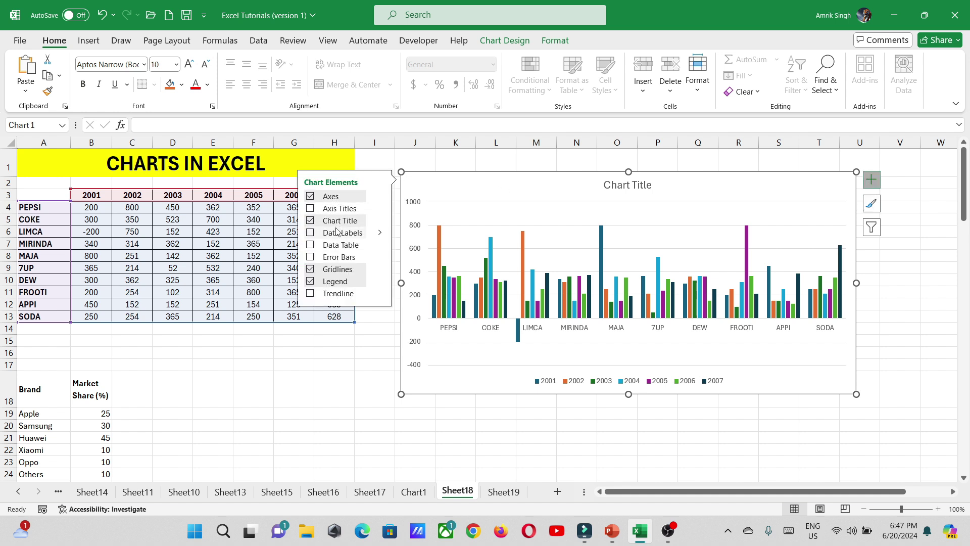
click(310, 247)
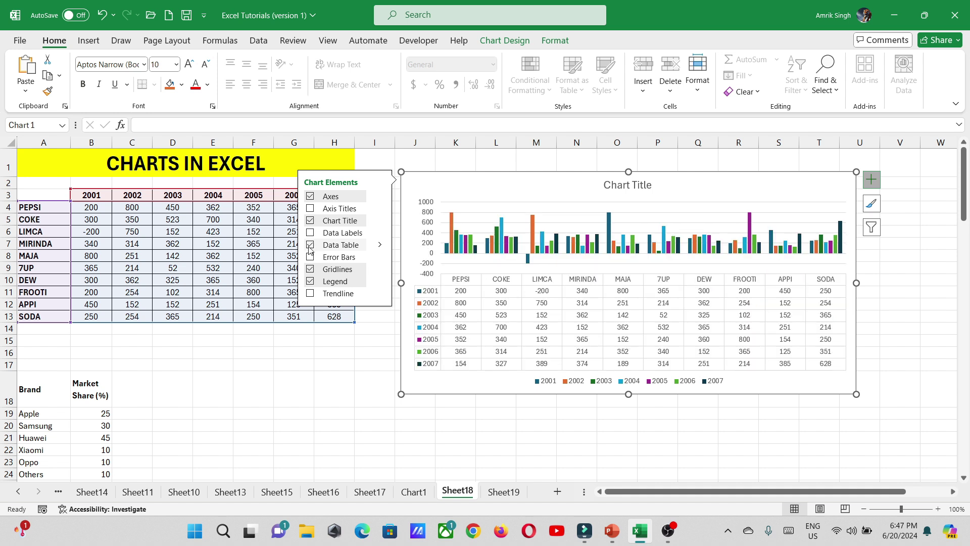
click(310, 246)
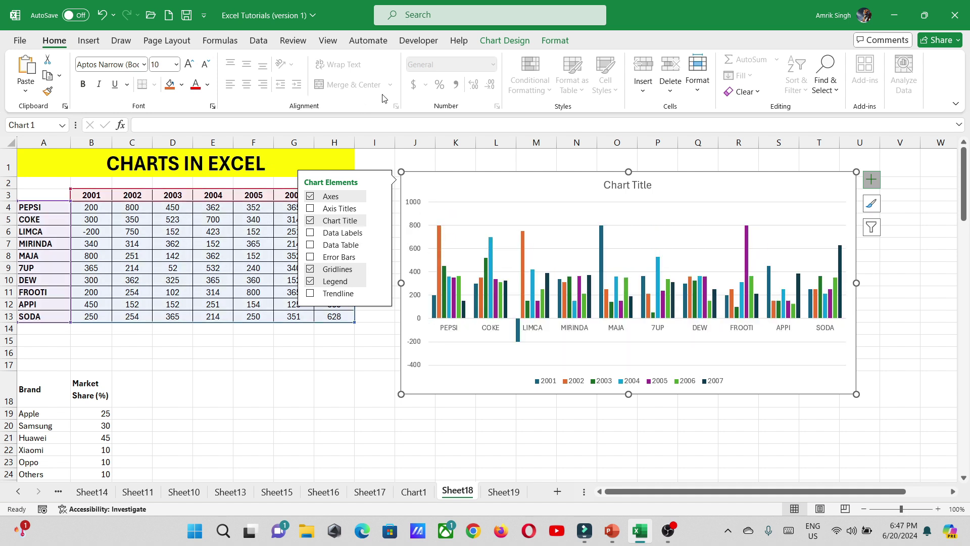
Step: Apply the third Colorful palette, starting with orange, and the second chart style to the clustered column chart
click(505, 41)
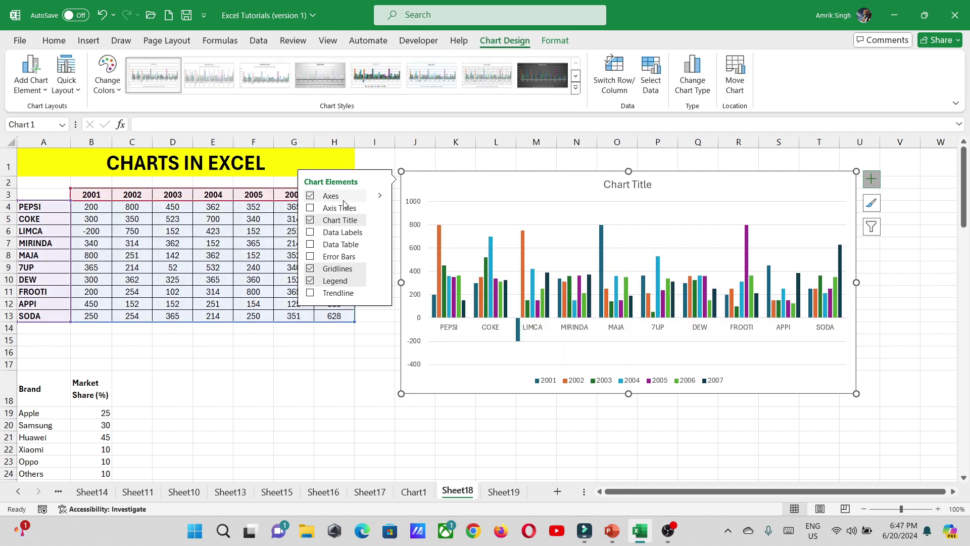
click(379, 196)
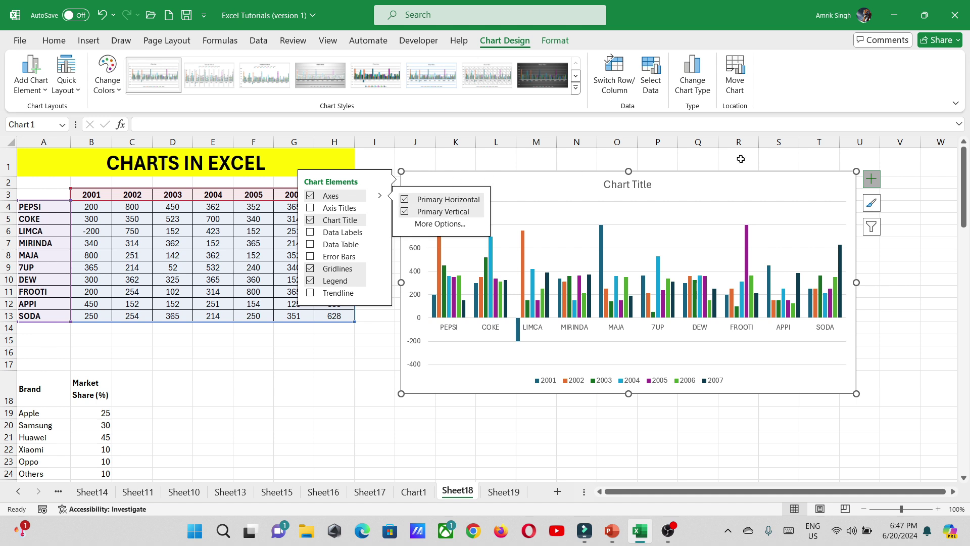
click(871, 203)
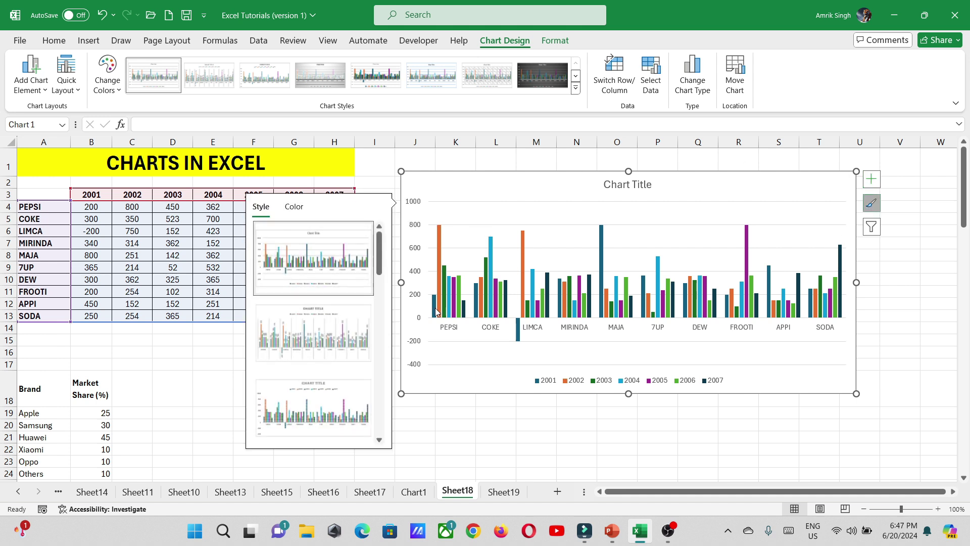
click(294, 207)
click(300, 286)
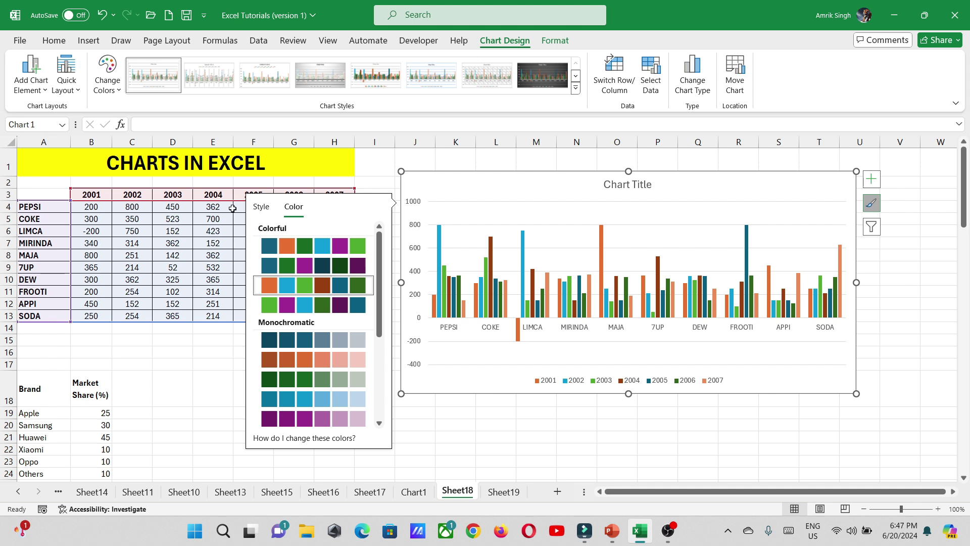
click(262, 207)
click(314, 331)
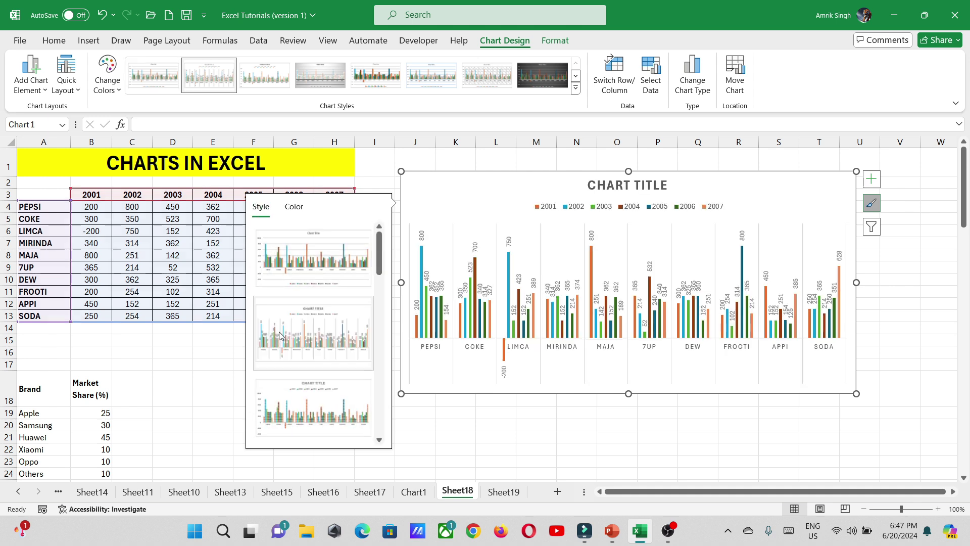
Step: Filter the 2001 series and the PEPSI category out of the column chart
click(871, 226)
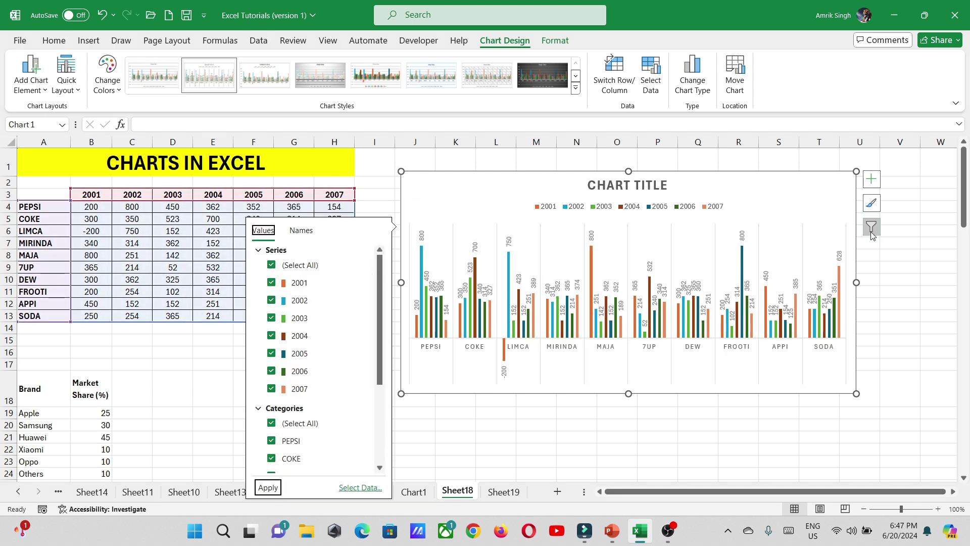
click(273, 284)
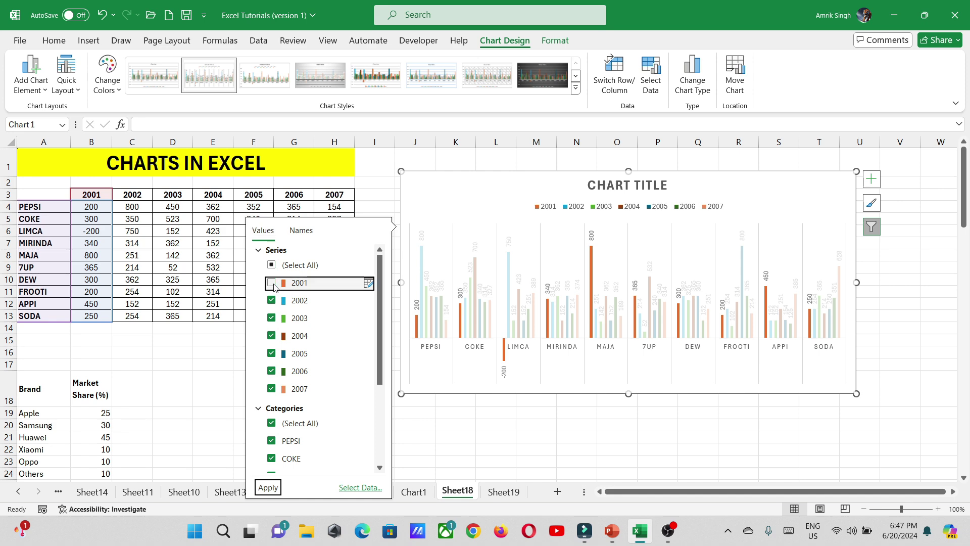
click(271, 441)
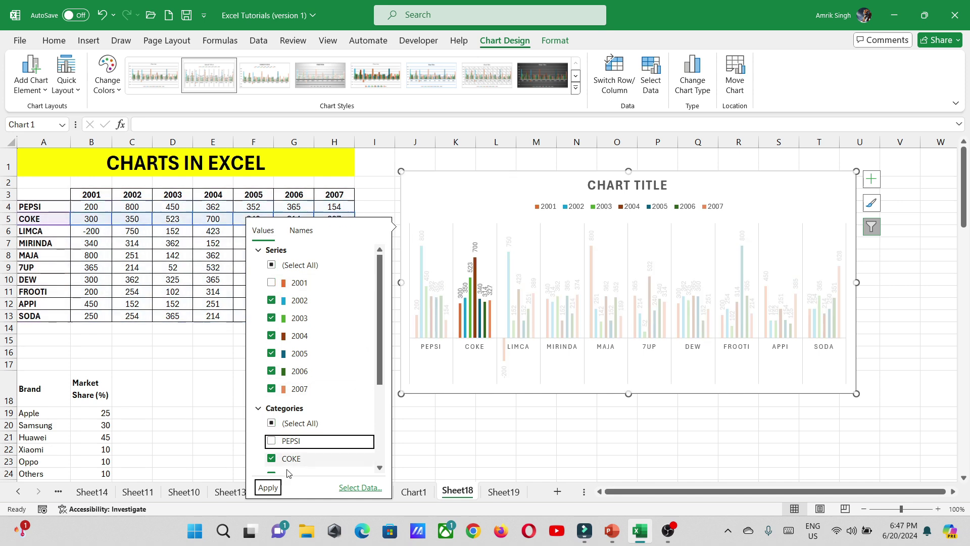
click(259, 489)
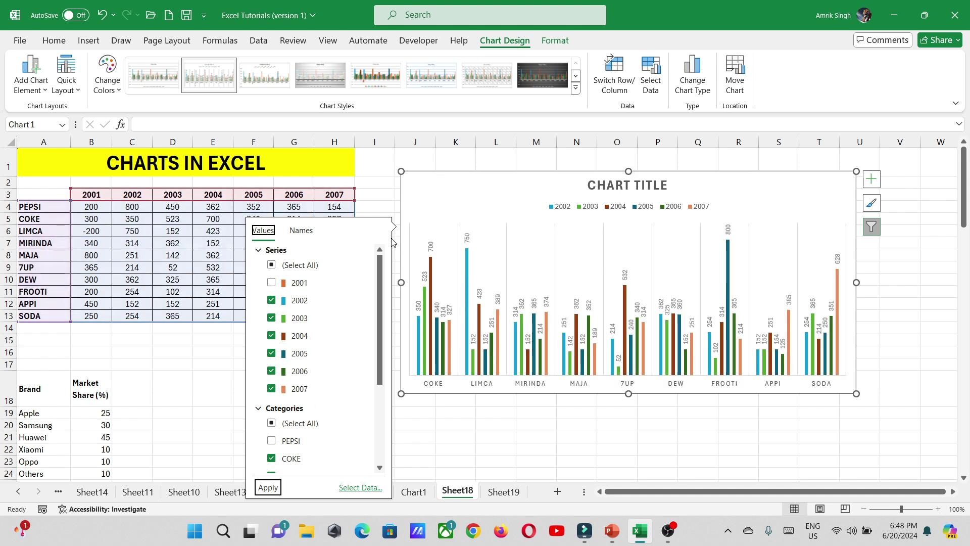
click(700, 173)
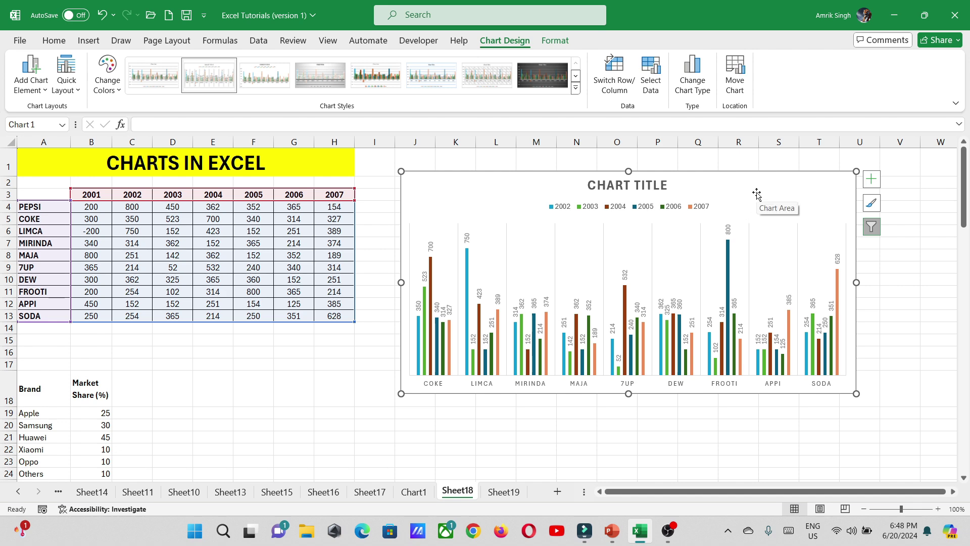
Step: Open the chart area's formatting options and move the column chart to about columns D to N
drag(756, 193, 703, 202)
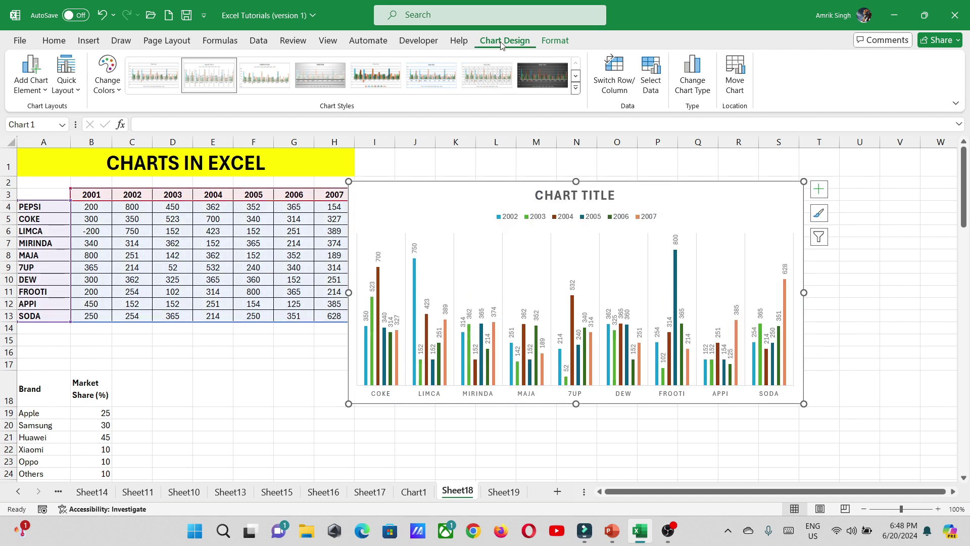
click(547, 40)
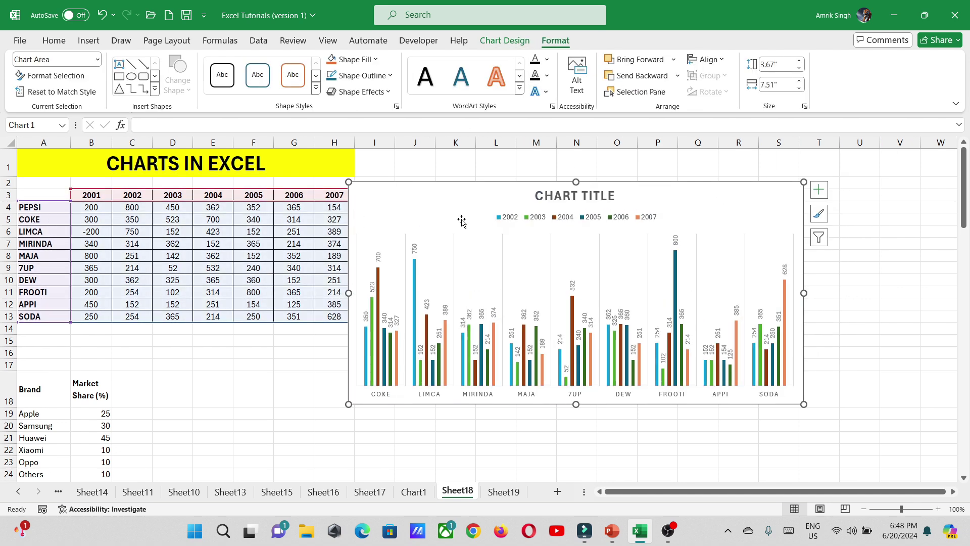
click(55, 75)
drag(759, 196, 556, 195)
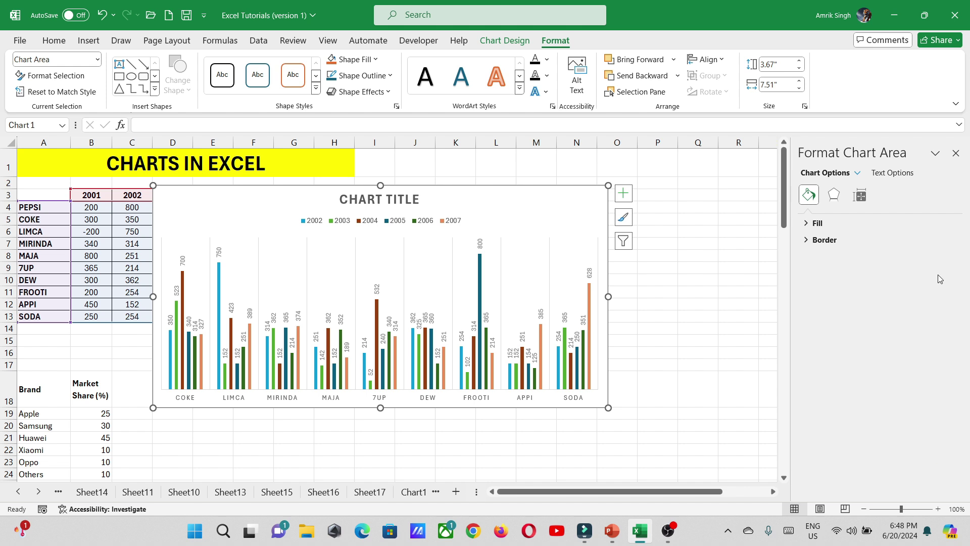
Step: Examine the fill, border, shadow and glow formatting options of the 2005 data series
click(480, 278)
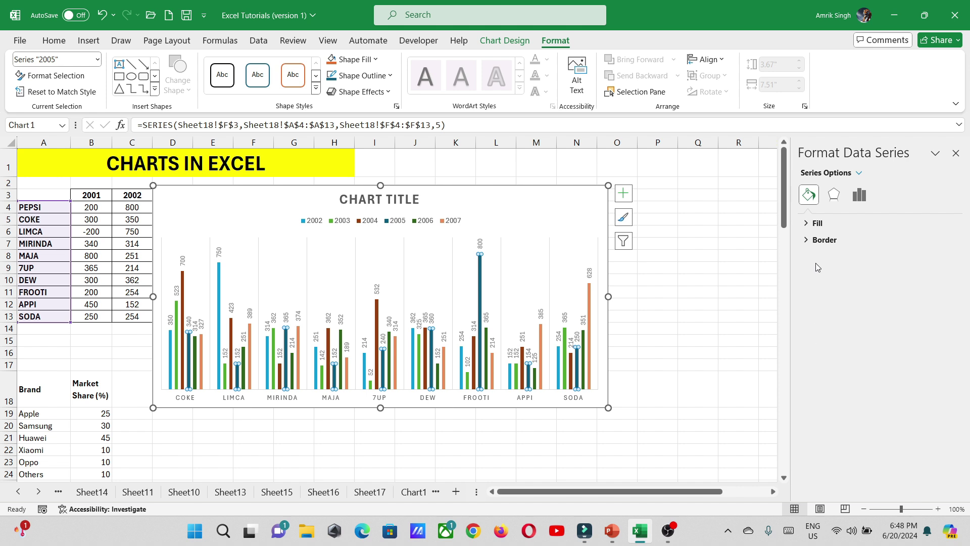
click(813, 222)
click(809, 223)
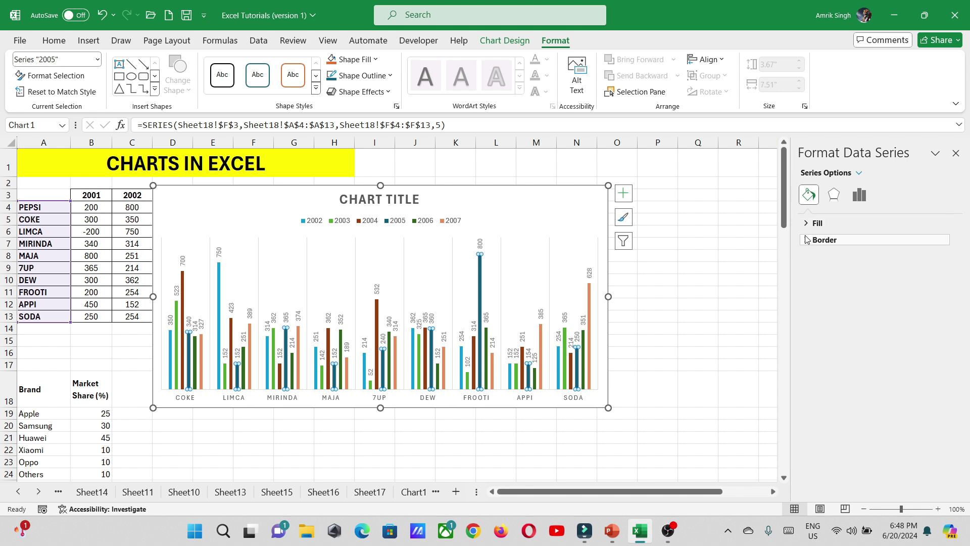
click(808, 240)
click(808, 239)
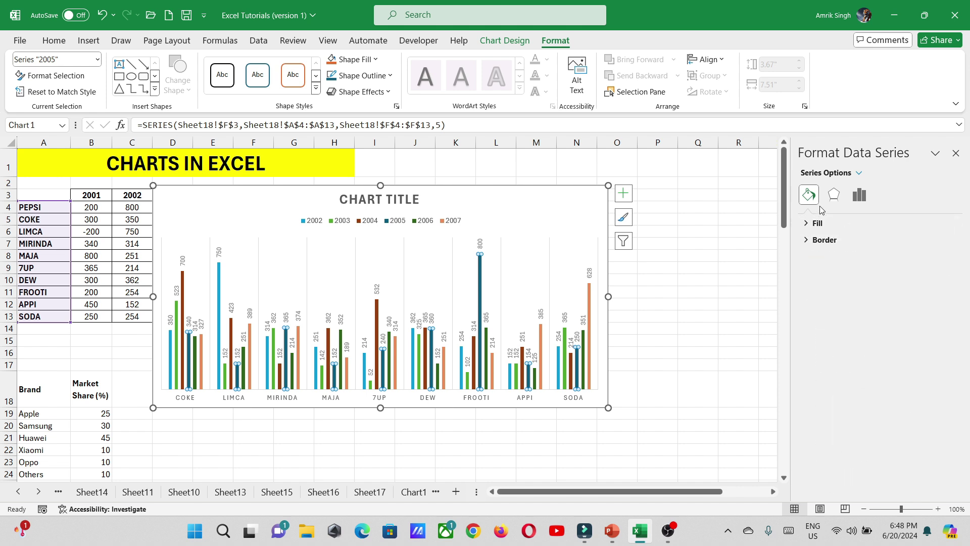
click(833, 195)
click(807, 223)
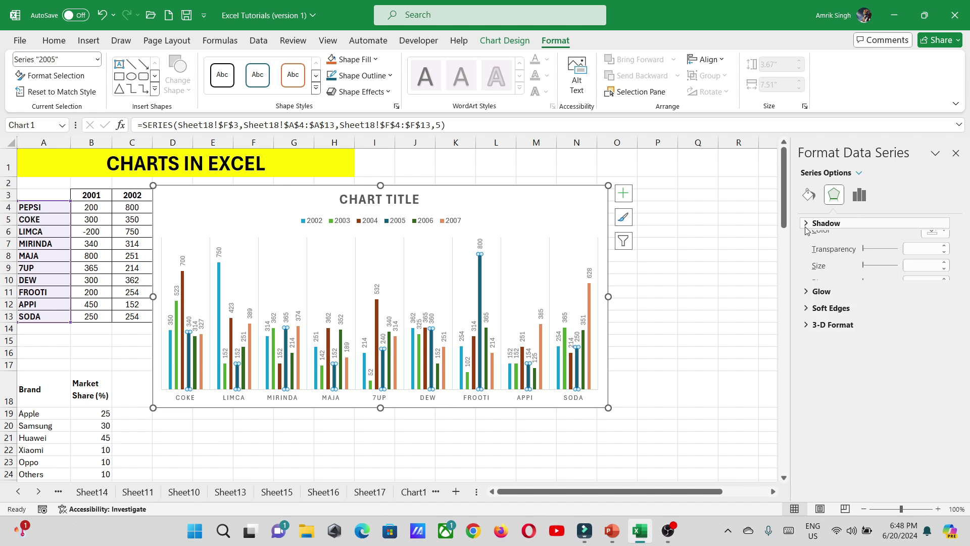
click(807, 223)
click(807, 241)
click(807, 241)
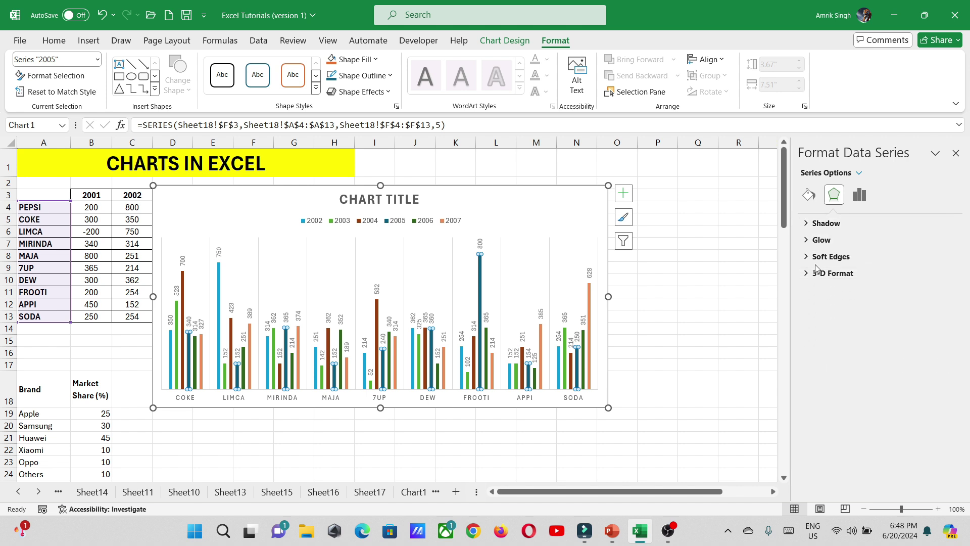
Step: Apply a shadow preset with 60% transparency, 4 pt blur, 90° angle and 3 pt distance to the 2002 data series
click(220, 292)
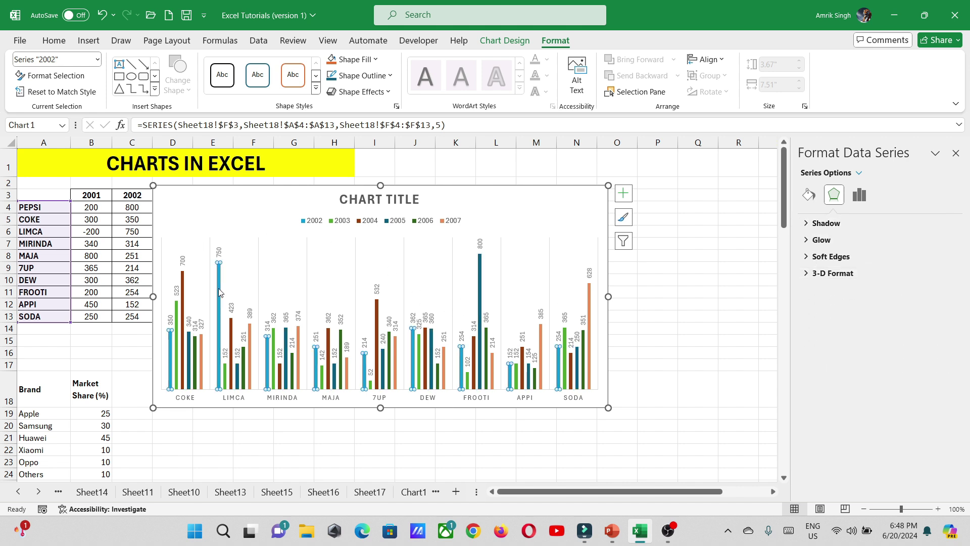
click(807, 224)
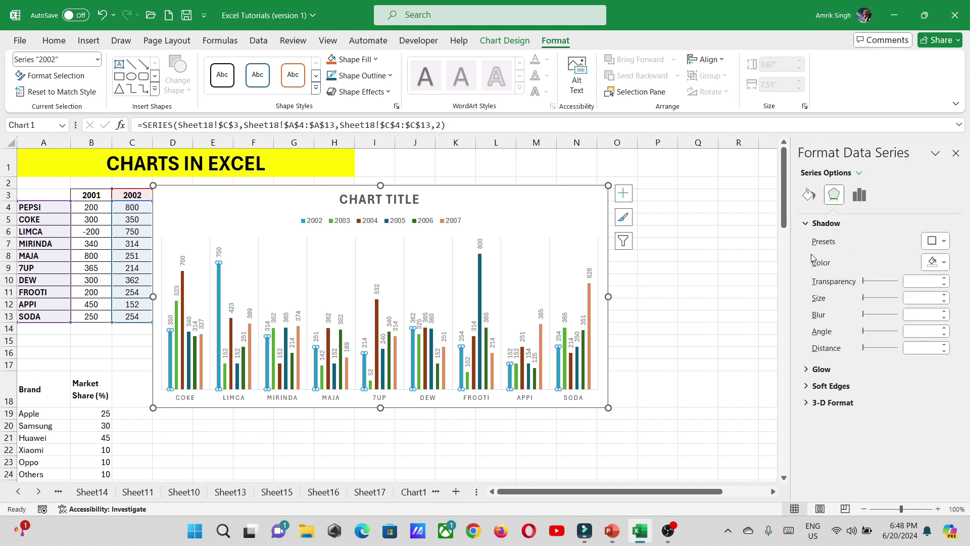
click(943, 242)
click(904, 345)
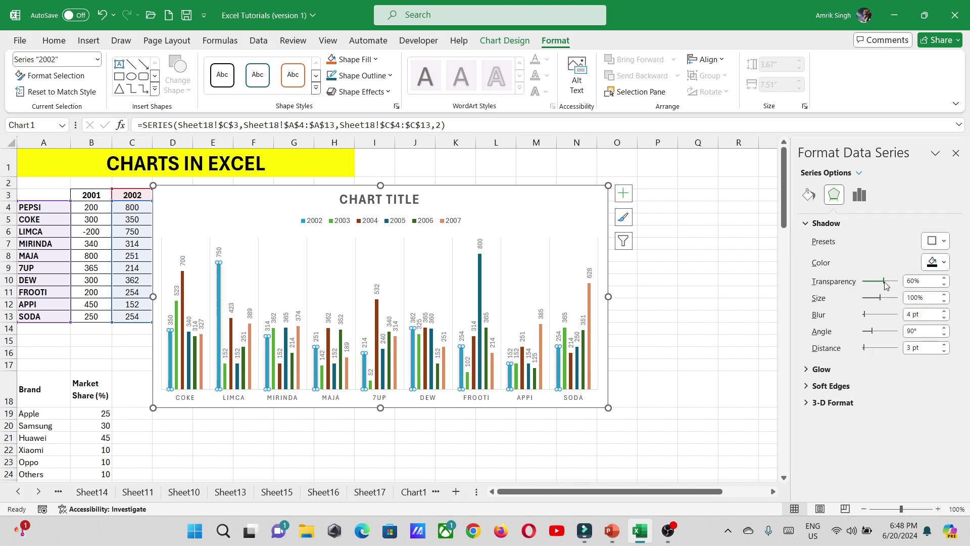
Step: Set the 2002 data series' overlap to -66% and its gap width to 339%
click(859, 195)
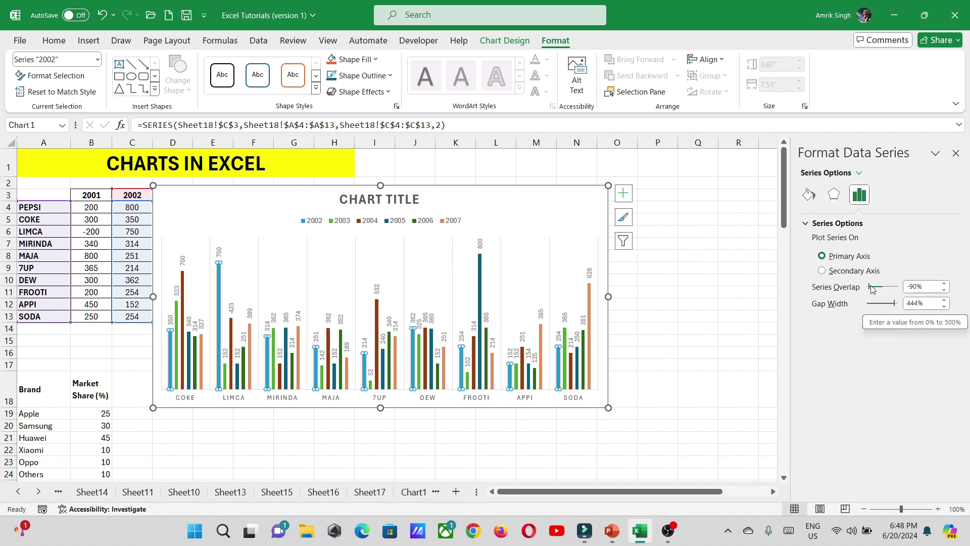
drag(870, 288, 870, 289)
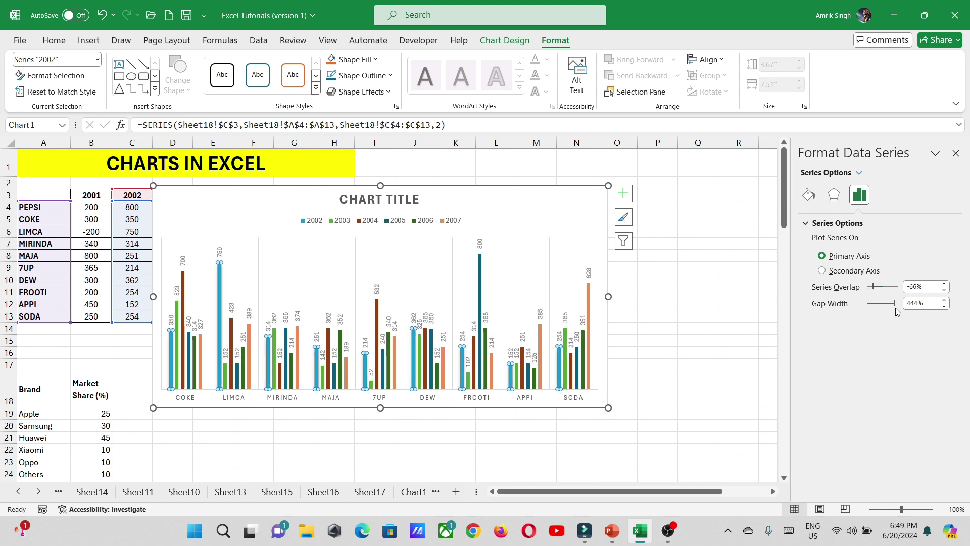
drag(896, 309, 889, 308)
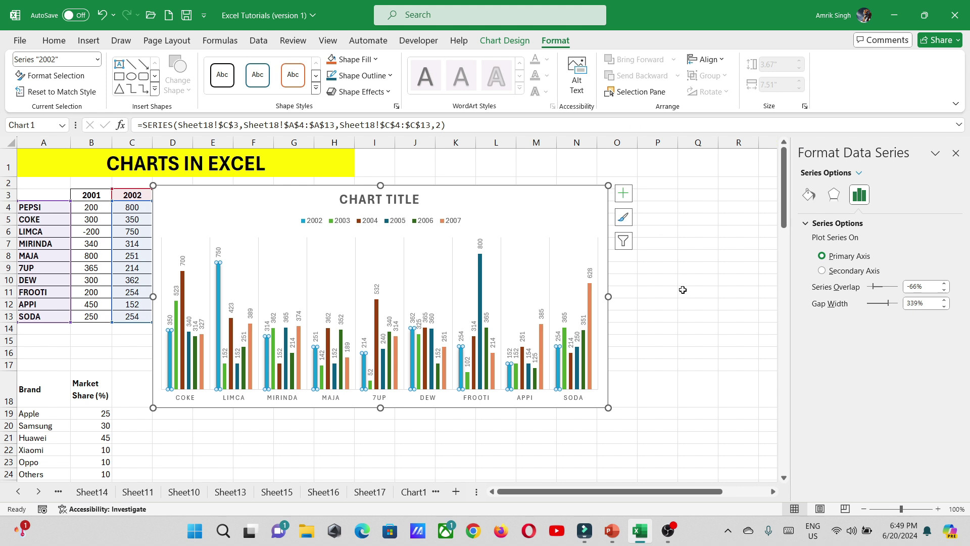
Step: Preview alternative chart types for the column chart, including Funnel, Waterfall, Box & Whisker, Sunburst, Surface, Map, Radar, X Y (Scatter), Area and Bar
click(494, 44)
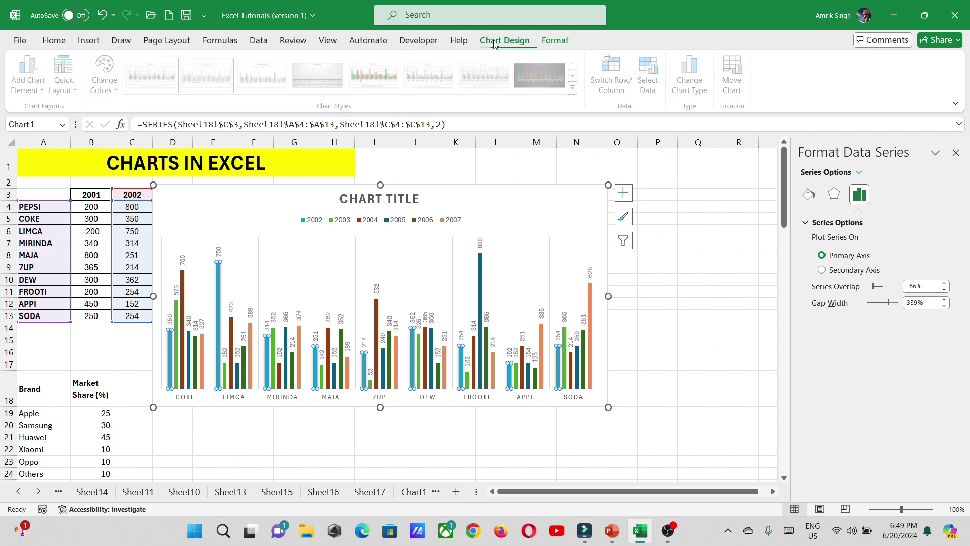
click(554, 44)
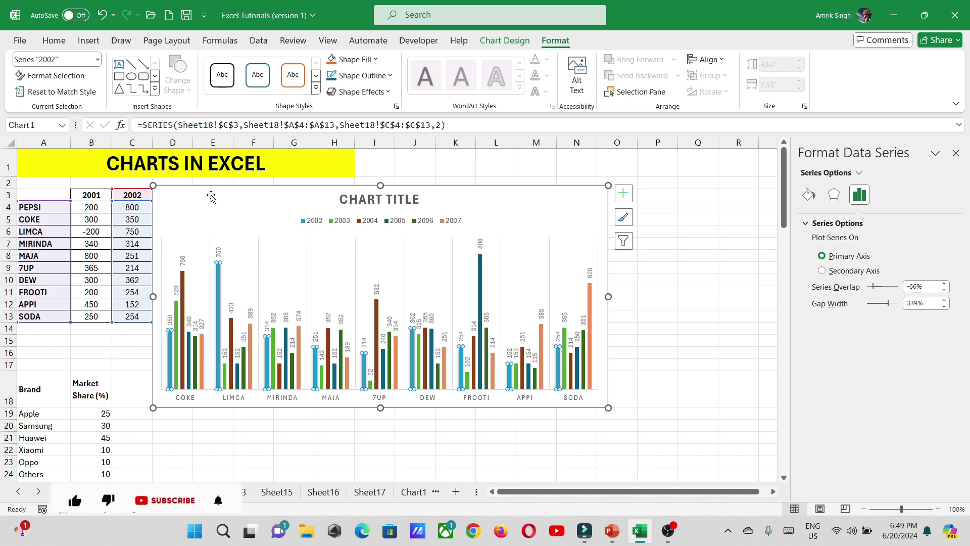
click(89, 41)
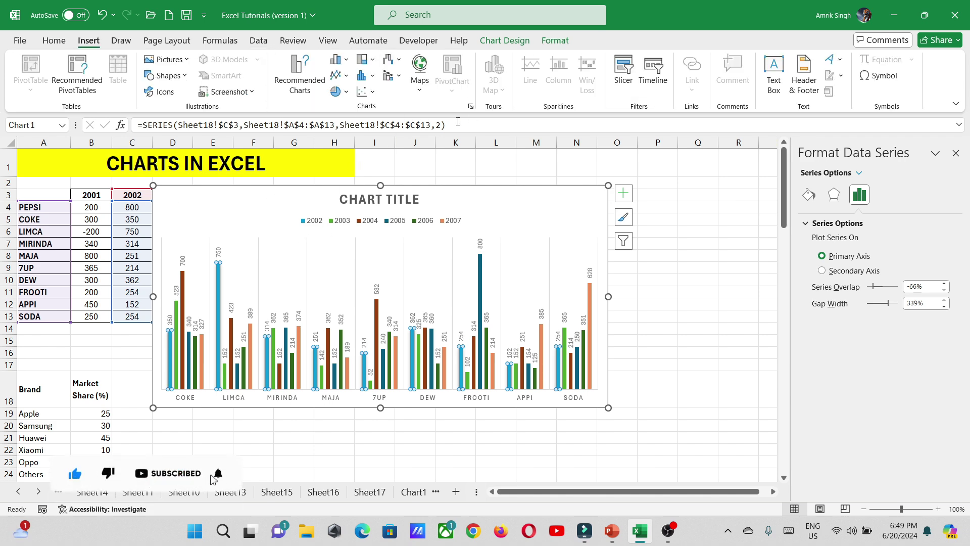
click(469, 107)
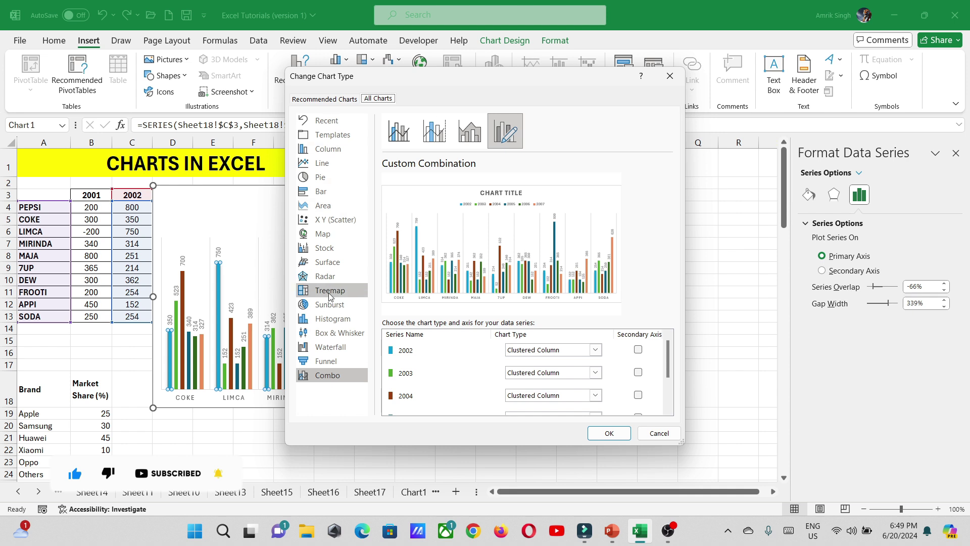
click(327, 360)
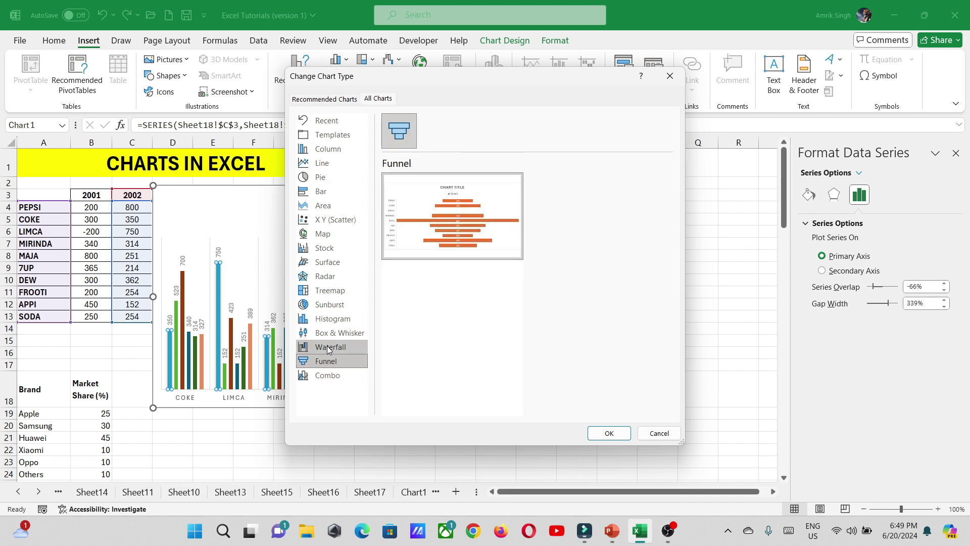
click(329, 348)
click(328, 334)
click(329, 304)
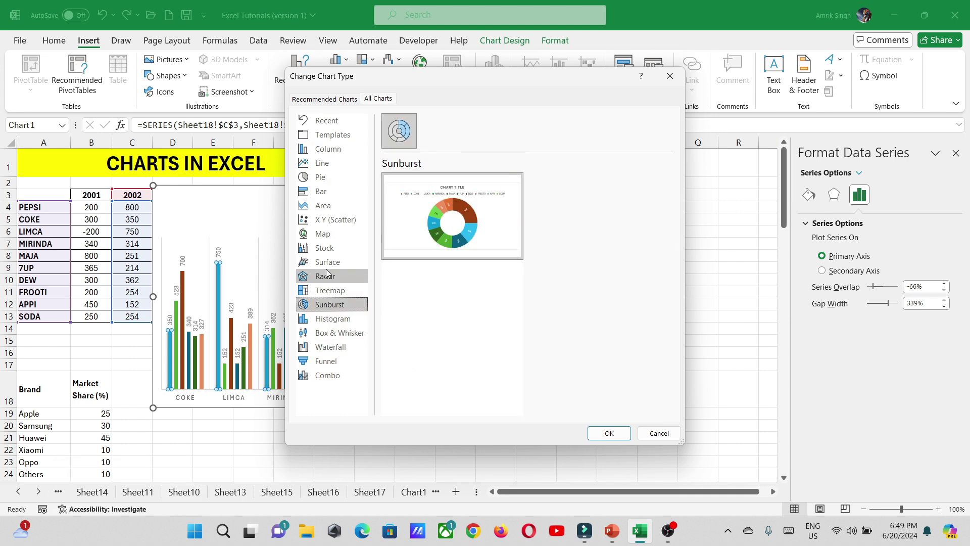
click(327, 262)
click(323, 234)
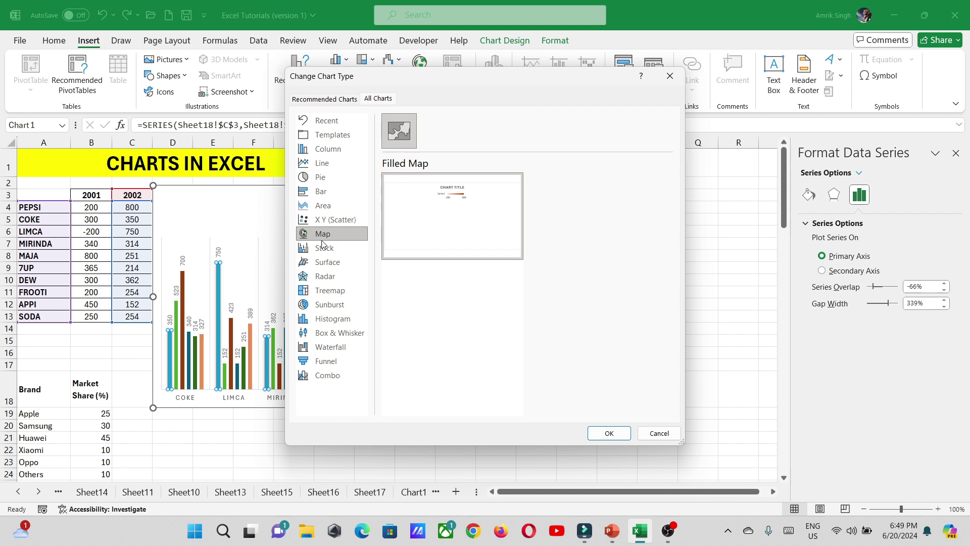
click(324, 276)
click(327, 262)
click(324, 234)
click(324, 219)
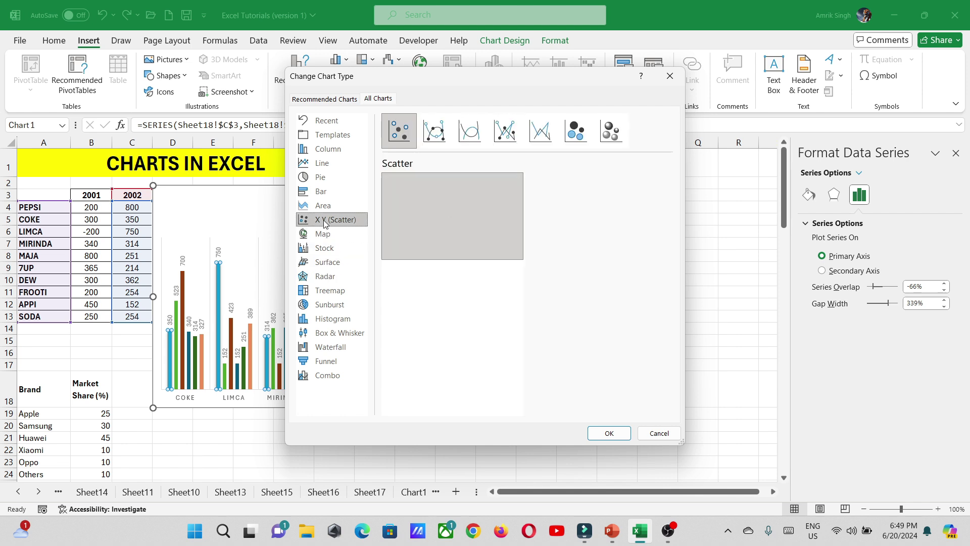
click(323, 205)
click(322, 192)
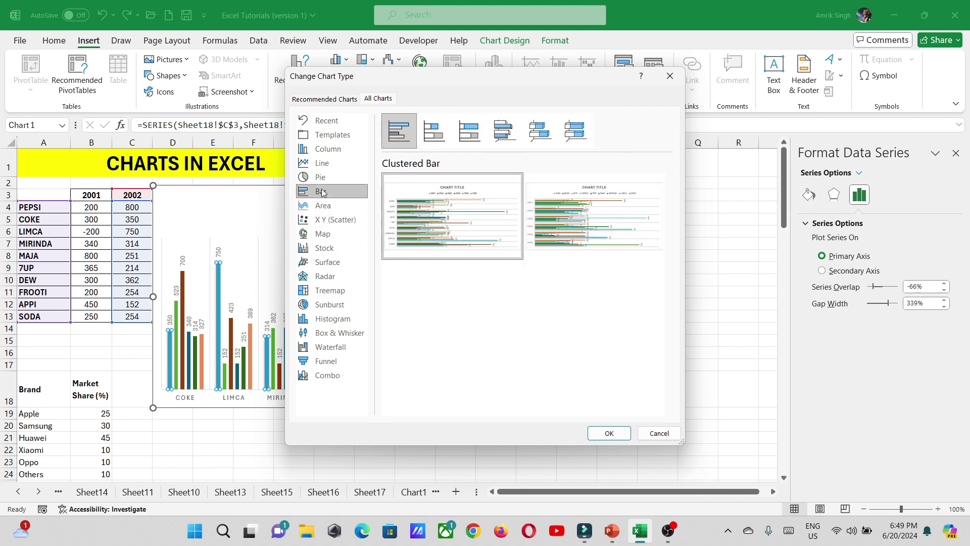